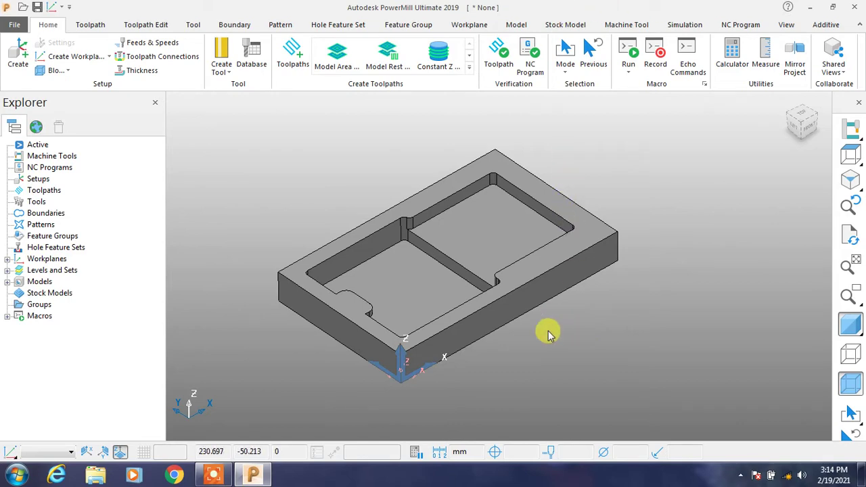
Tilt and zoom in on the plate, then narrow the Explorer panel to widen the 3D view.
mouse_move(510, 350)
middle_mouse_down()
mouse_move(527, 313)
mouse_move(499, 314)
mouse_move(499, 340)
mouse_move(476, 353)
middle_mouse_up()
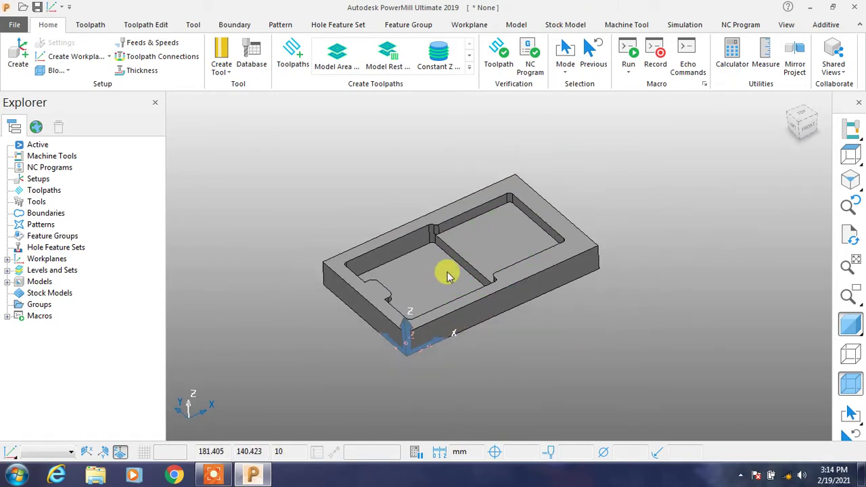
scroll(419, 286, "up", 1)
scroll(423, 283, "up", 2)
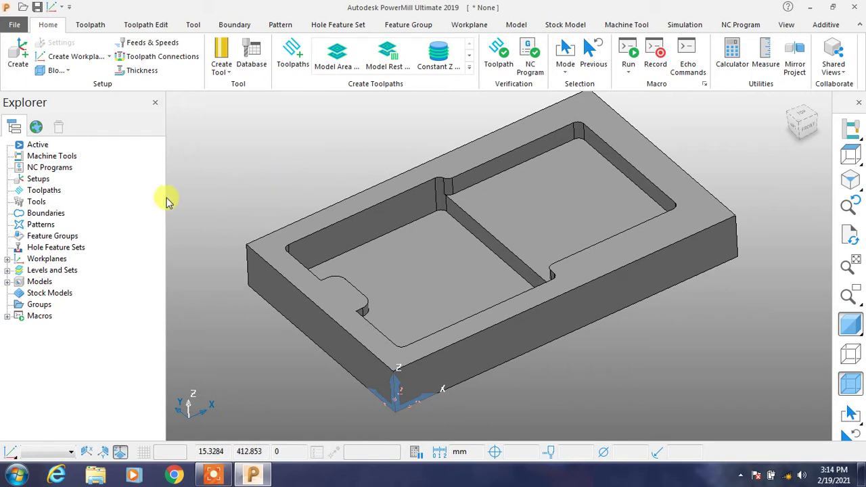
left_click_drag(166, 194, 140, 198)
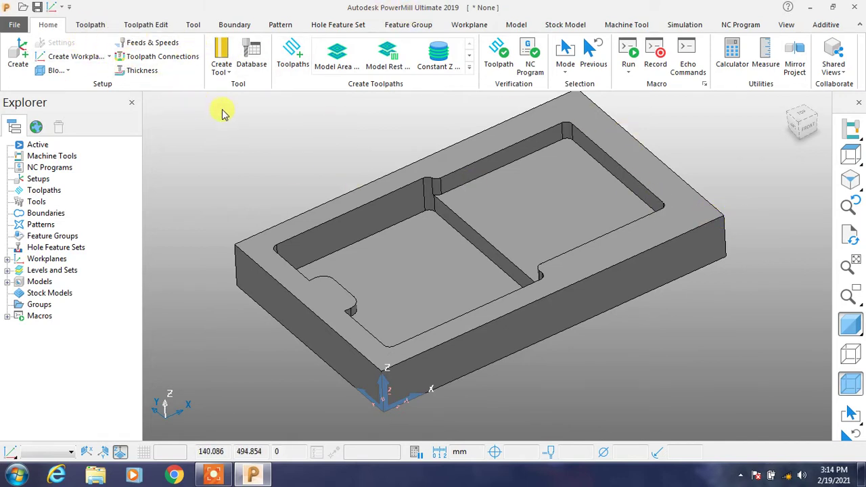
left_click(97, 27)
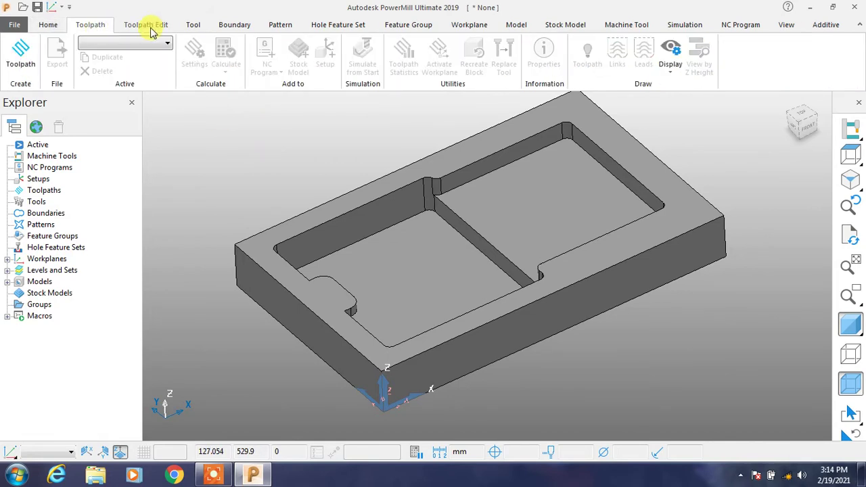
left_click(149, 26)
left_click(192, 25)
left_click(234, 25)
left_click(276, 26)
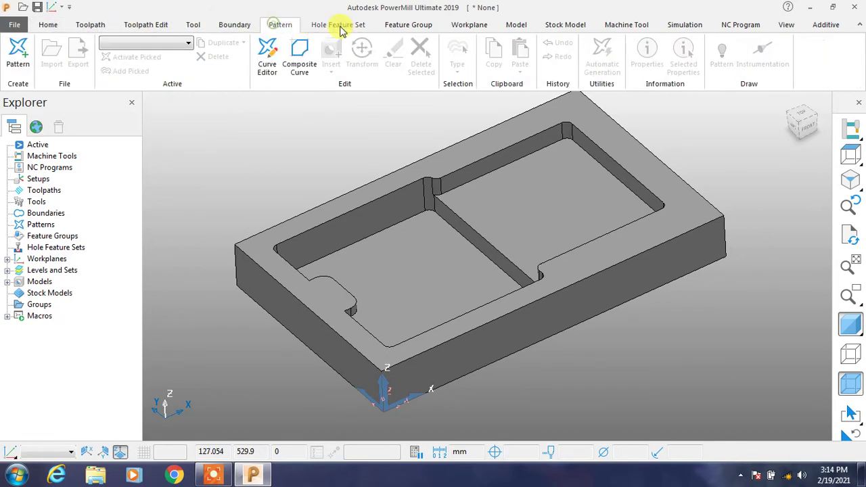
left_click(342, 27)
left_click(423, 26)
left_click(467, 25)
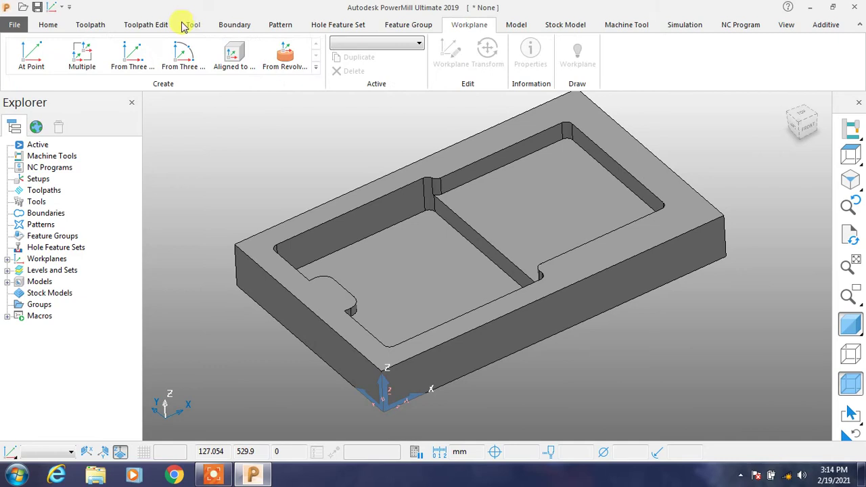
left_click(49, 24)
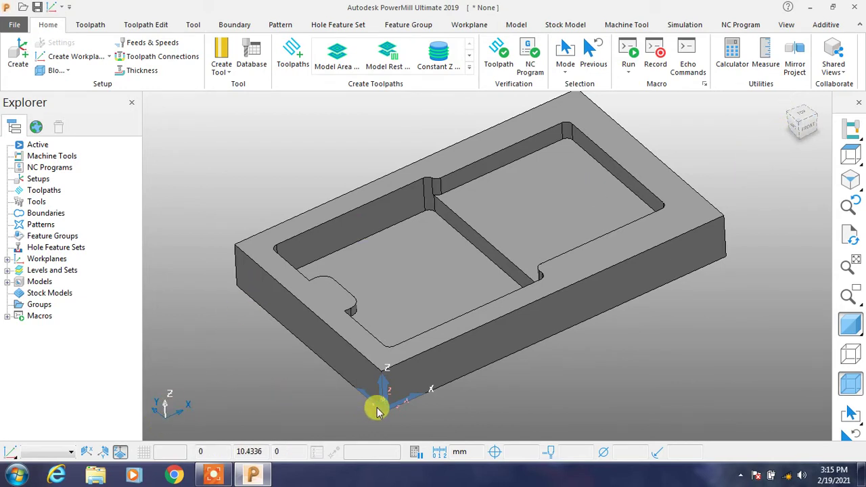
Expand Workplanes in the Explorer and activate workplane st573.
left_click(9, 259)
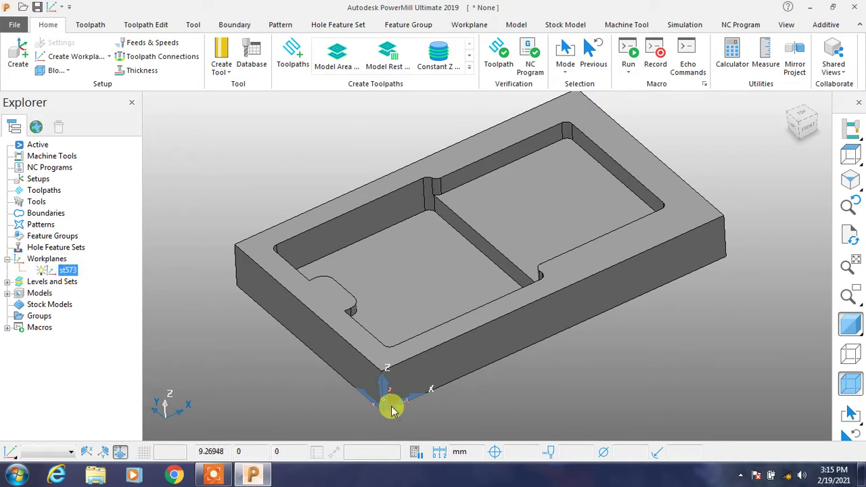
left_click(68, 272)
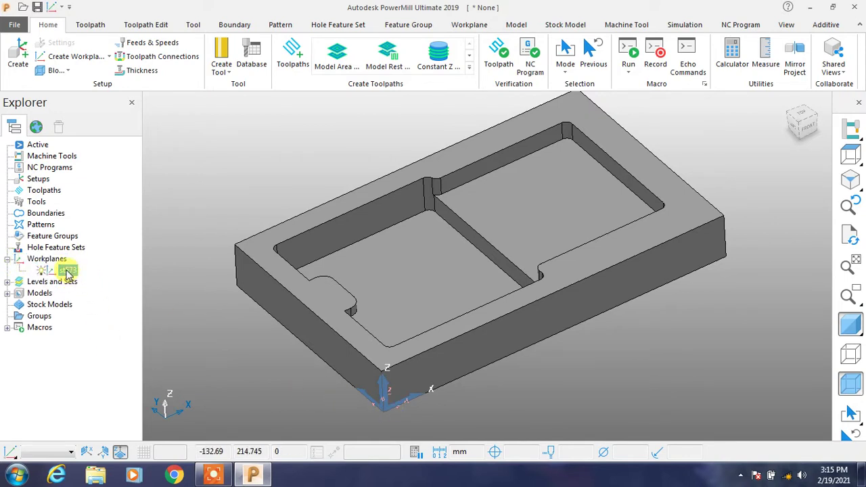
right_click(67, 273)
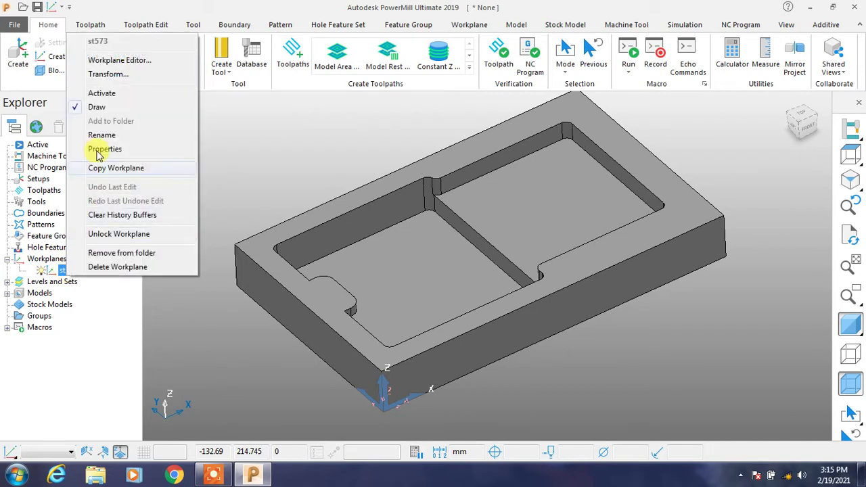
left_click(110, 92)
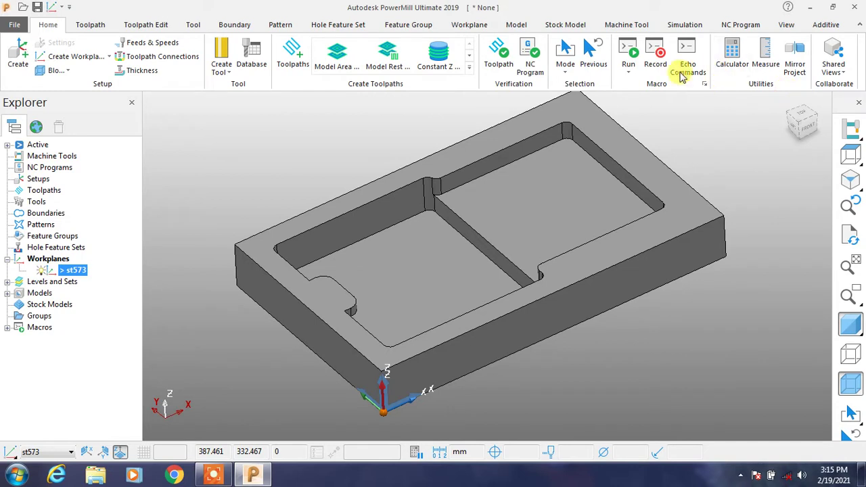
left_click(84, 24)
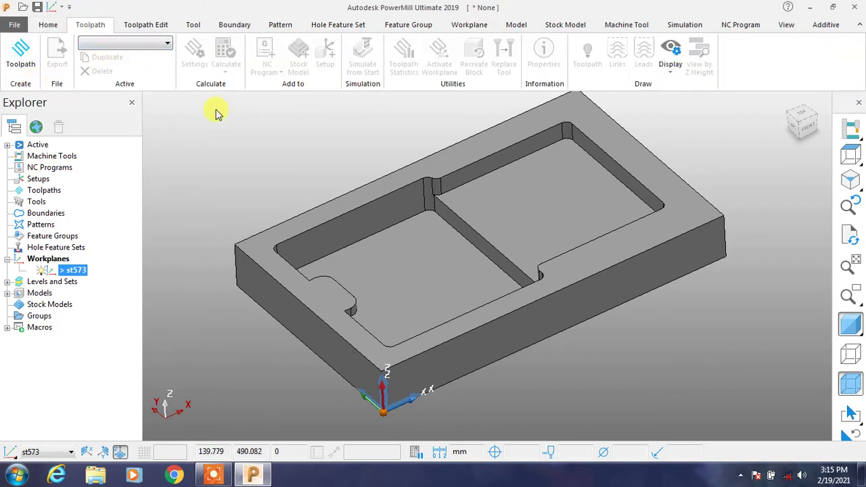
left_click(195, 25)
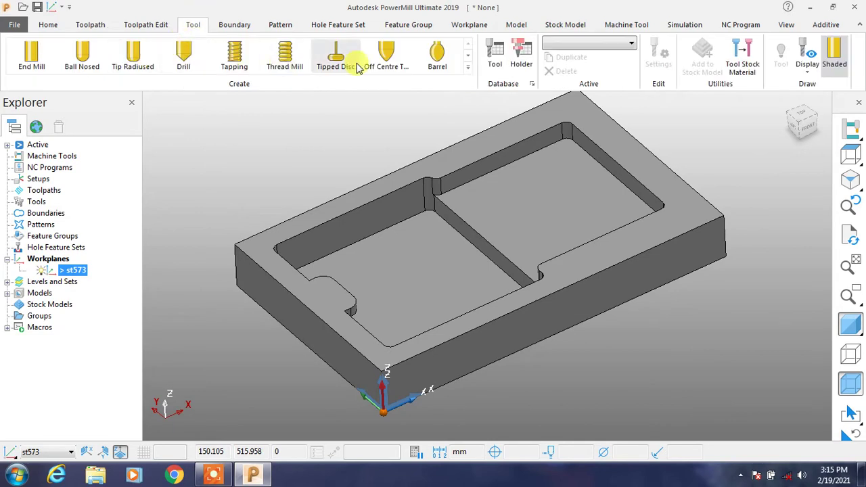
left_click(469, 67)
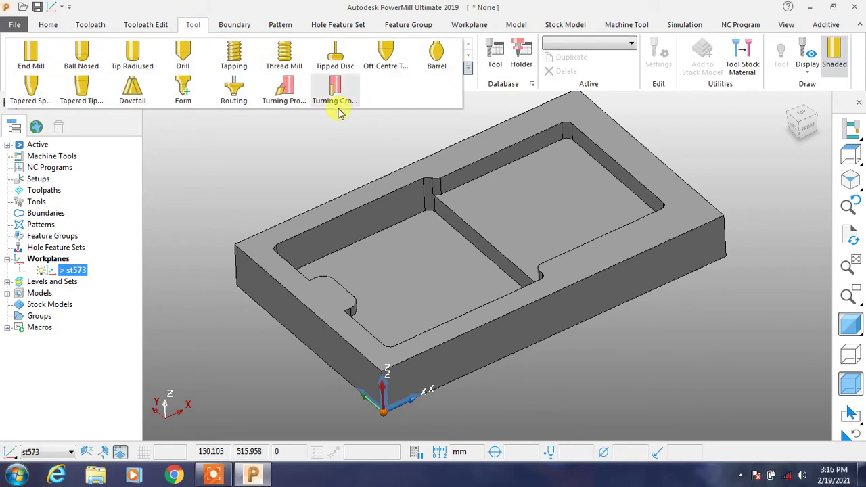
left_click(320, 132)
left_click(234, 24)
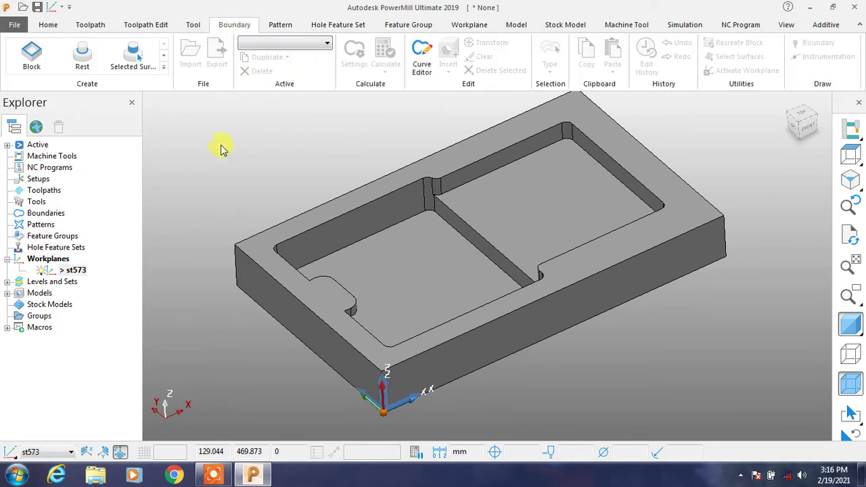
left_click(30, 213)
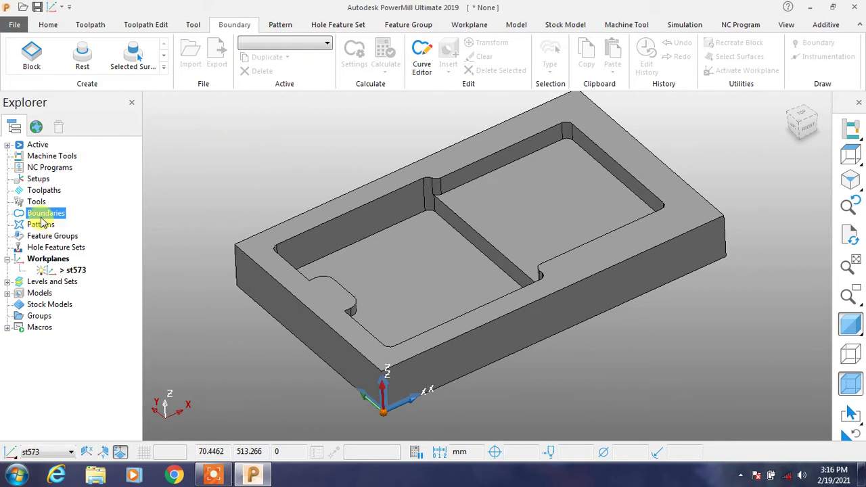
left_click(281, 25)
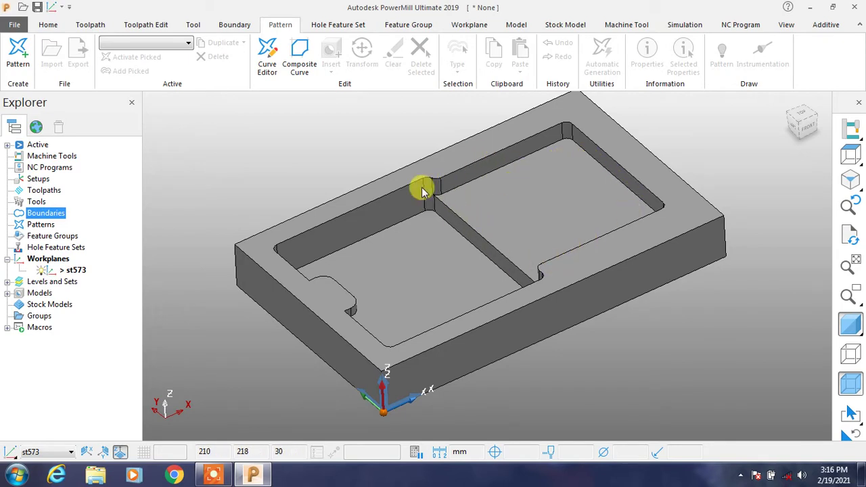
left_click(328, 28)
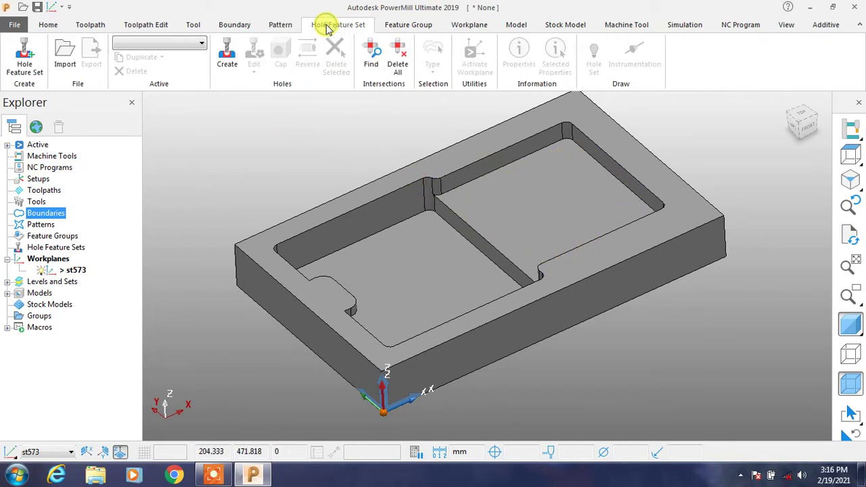
left_click(399, 25)
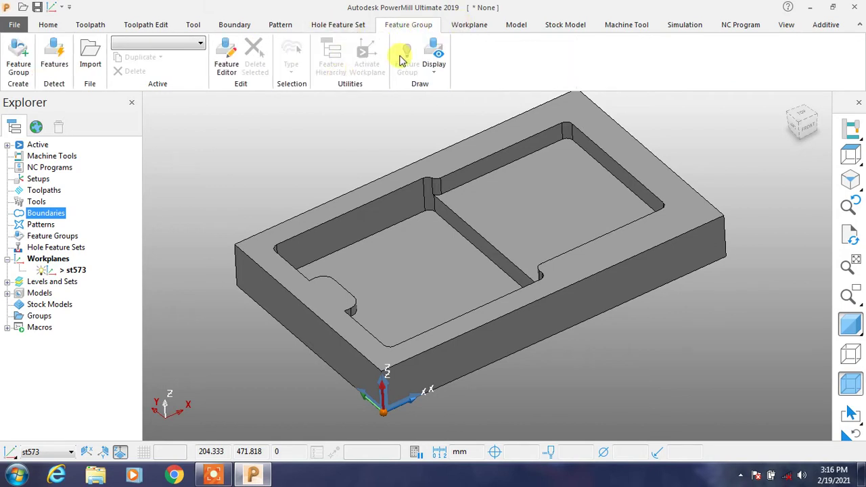
left_click(476, 27)
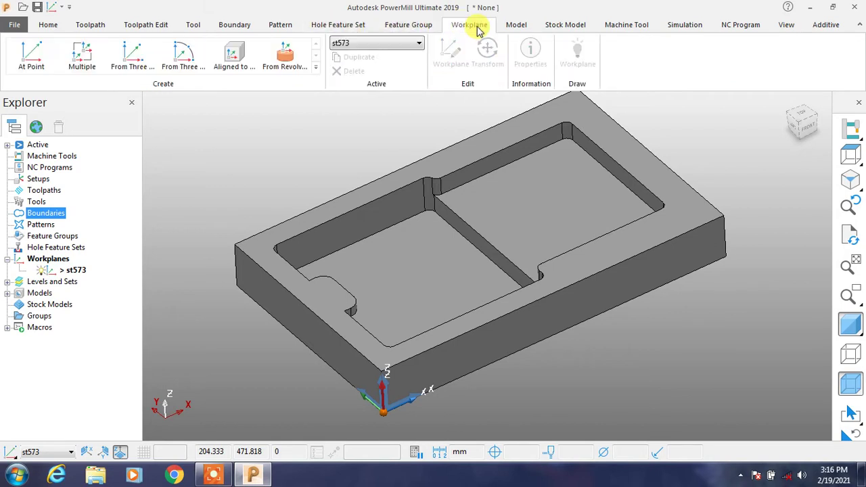
left_click(514, 27)
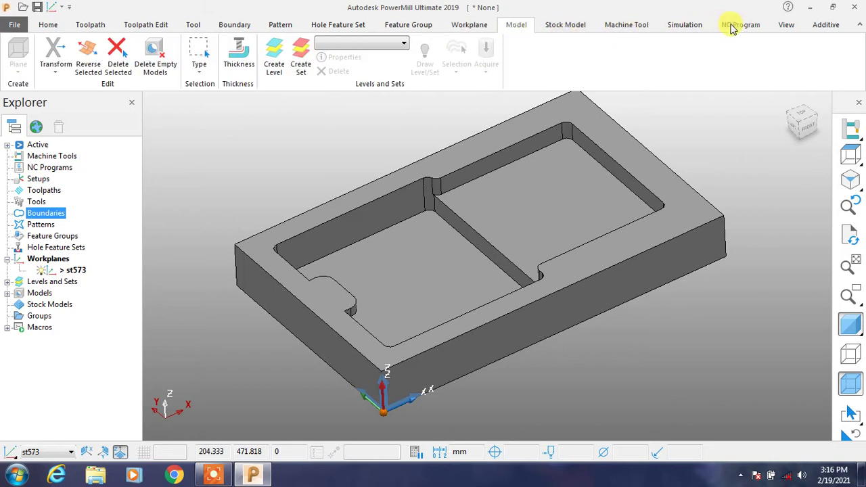
left_click(47, 27)
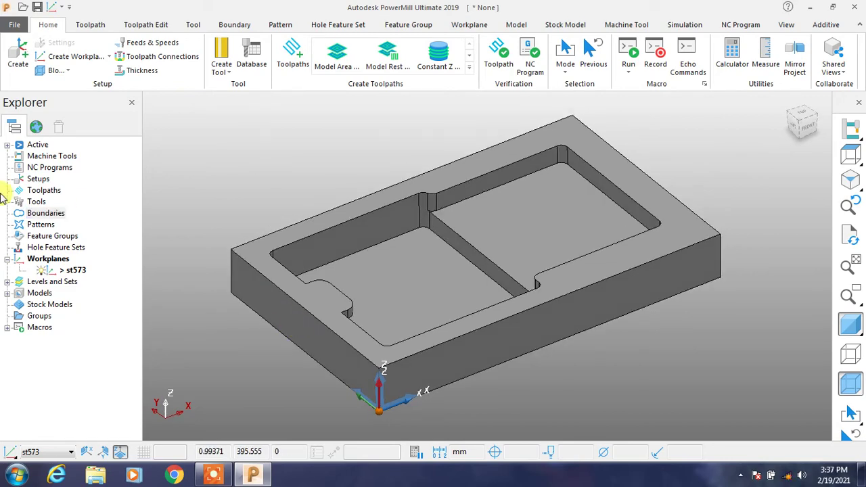
Create workplane 1 at a picked point near the plate's front corner and select it.
left_click(108, 59)
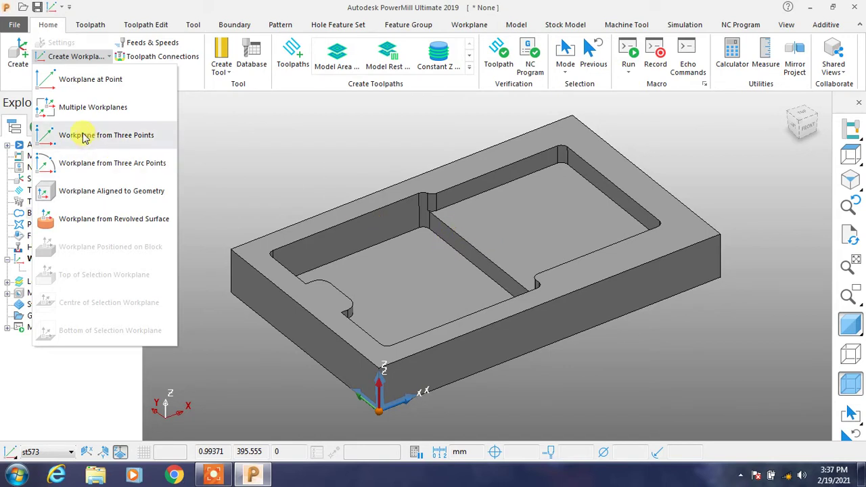
left_click(108, 79)
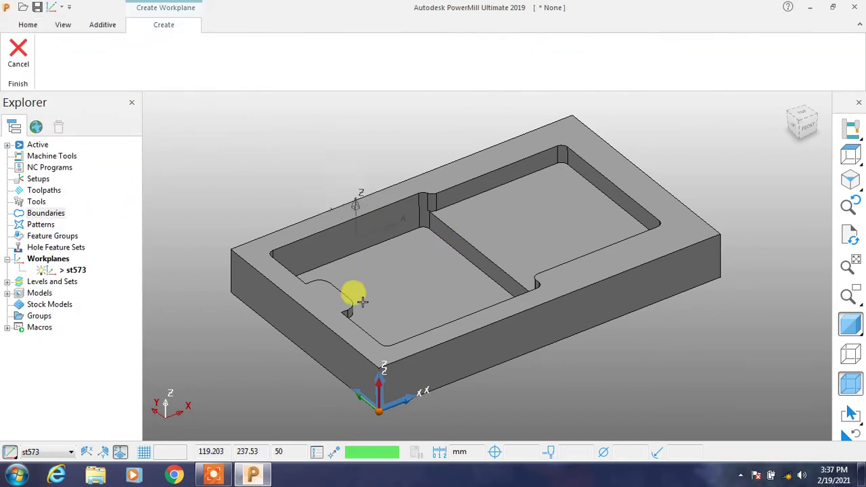
left_click(381, 367)
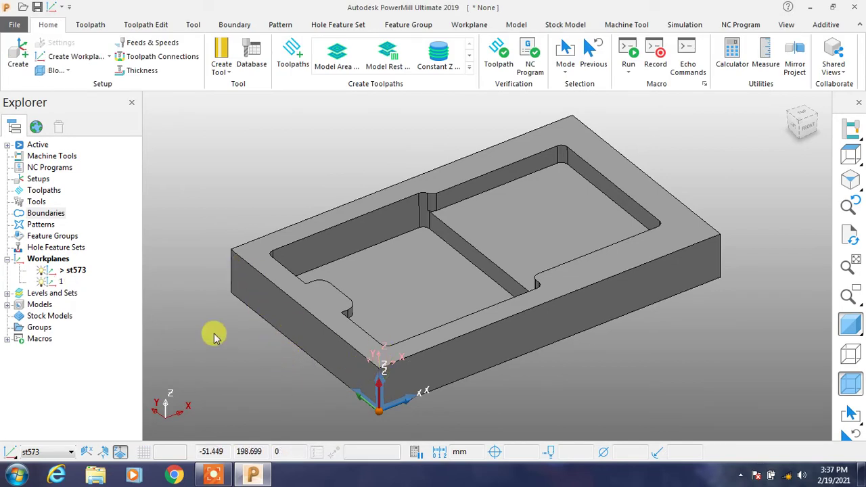
left_click(60, 282)
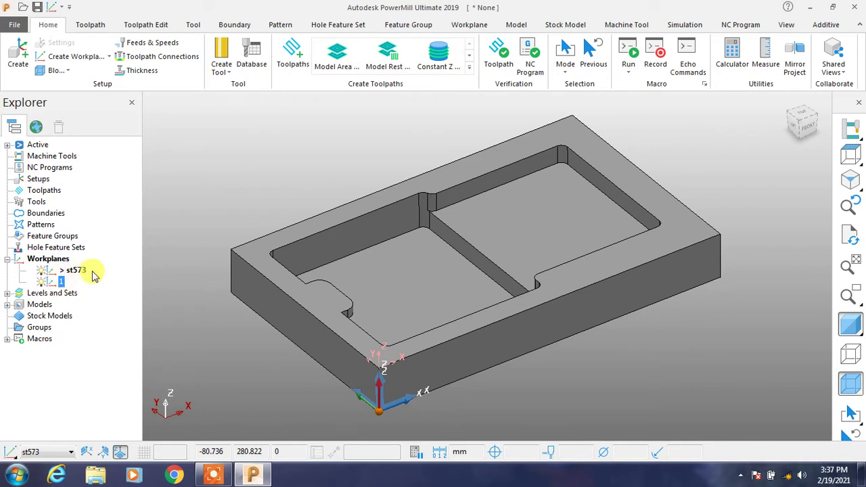
Activate workplane 1, keeping its name as 1.
left_click(161, 257)
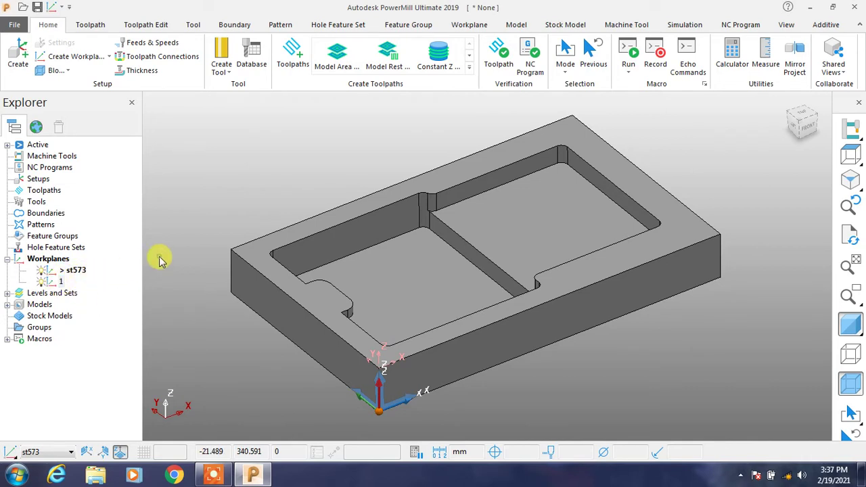
double_click(60, 281)
right_click(61, 279)
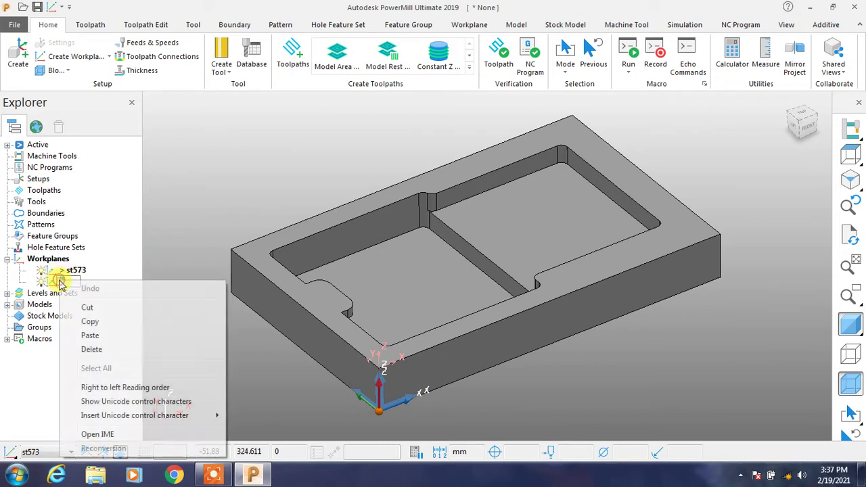
left_click(199, 203)
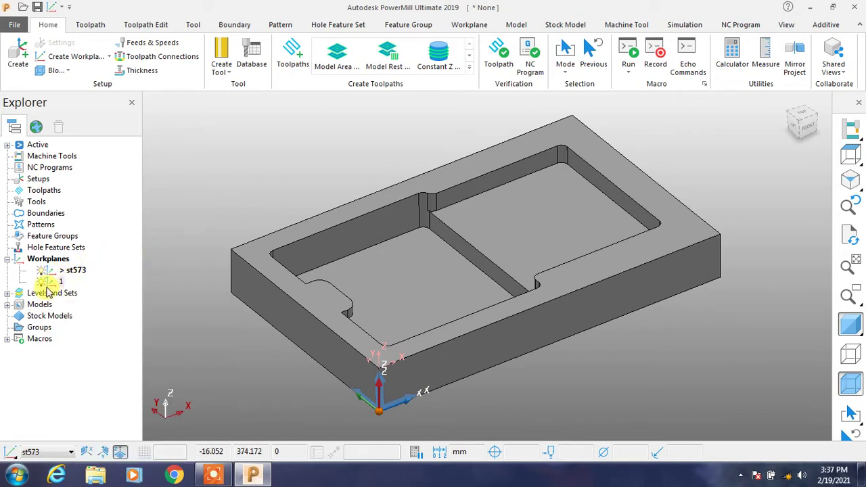
right_click(56, 284)
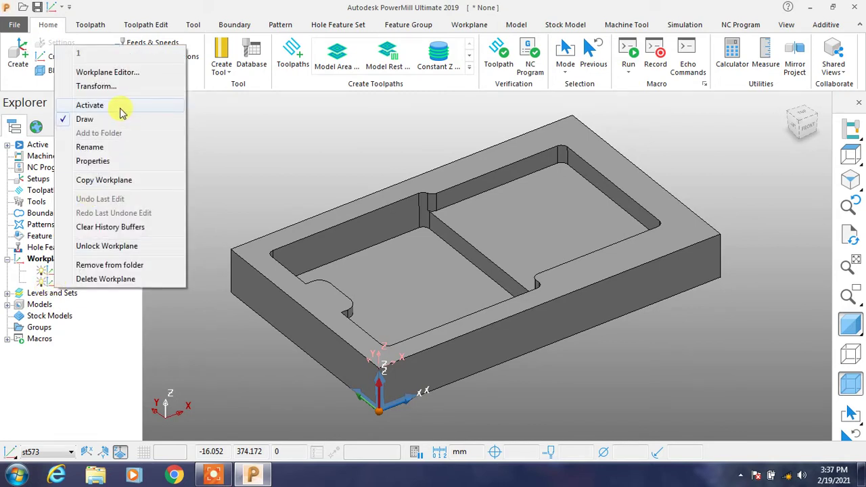
left_click(120, 108)
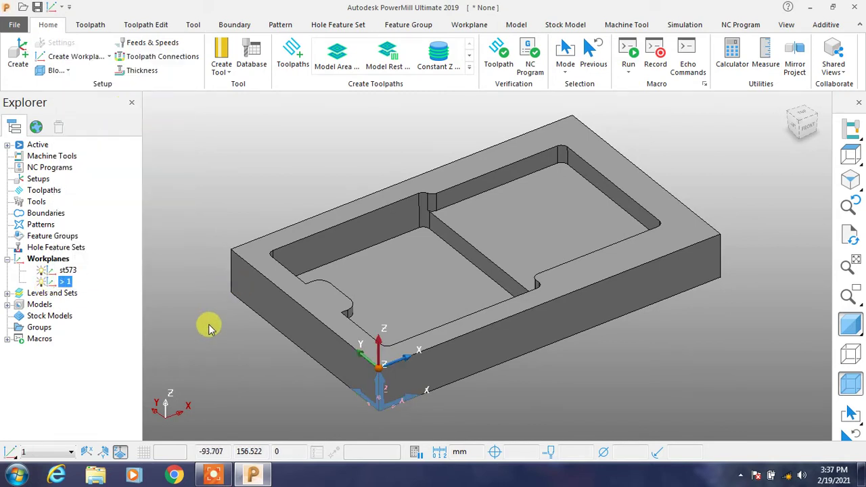
Confirm workplane 1 is active in the status-bar list, then cancel a new workplane creation.
left_click(39, 269)
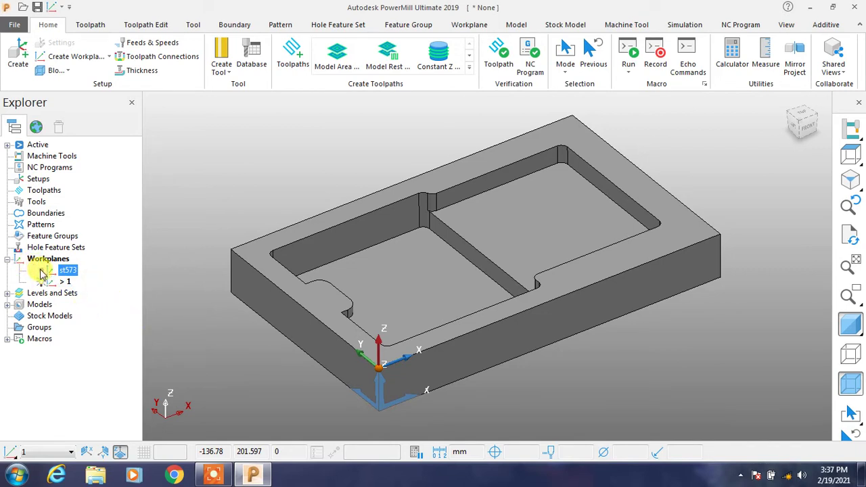
left_click(210, 341)
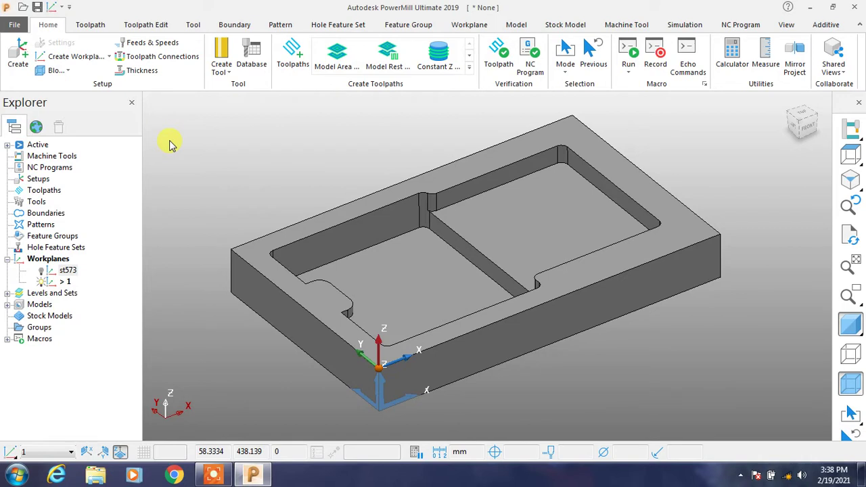
left_click(70, 453)
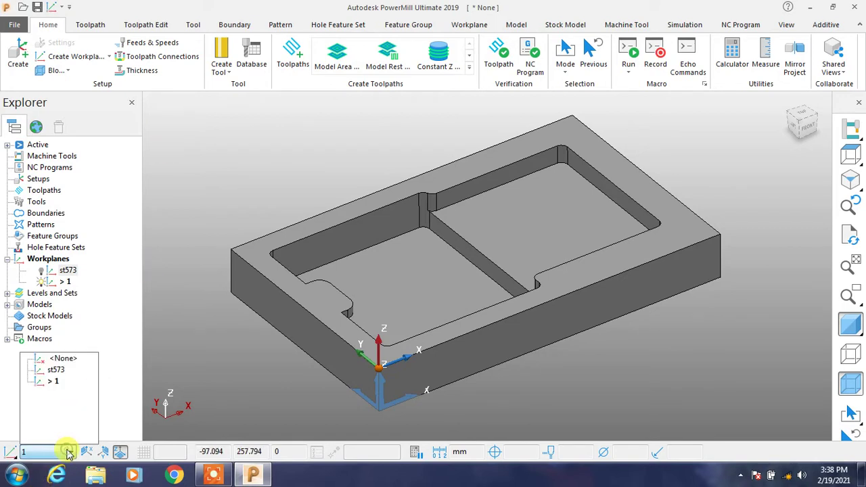
left_click(175, 366)
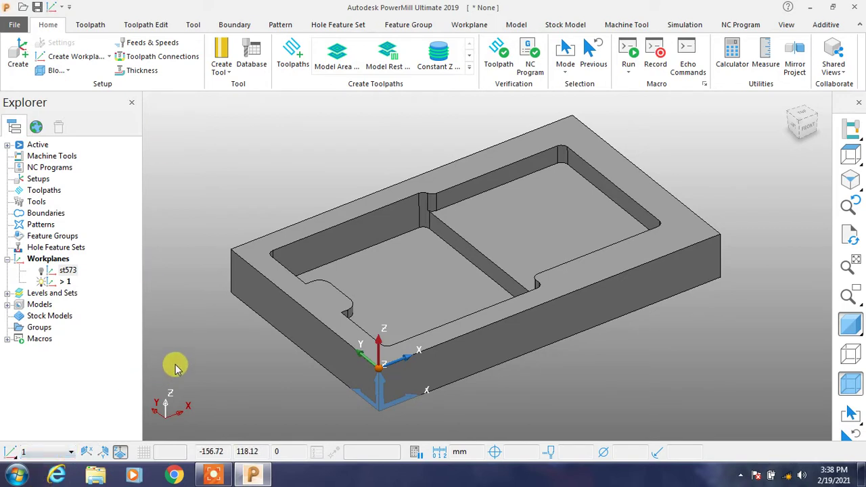
left_click(18, 460)
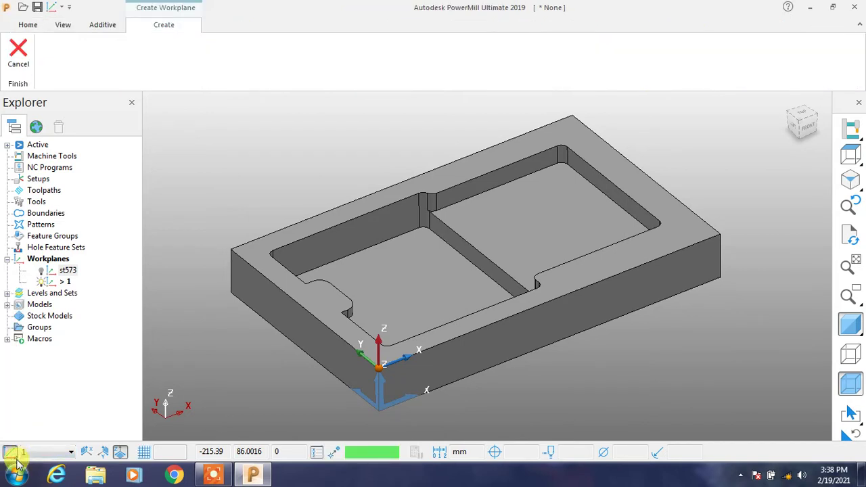
left_click(18, 463)
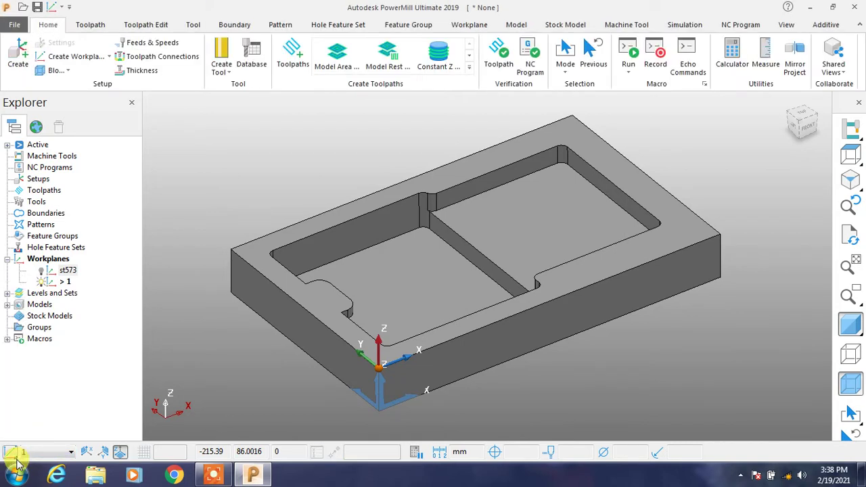
left_click(19, 463)
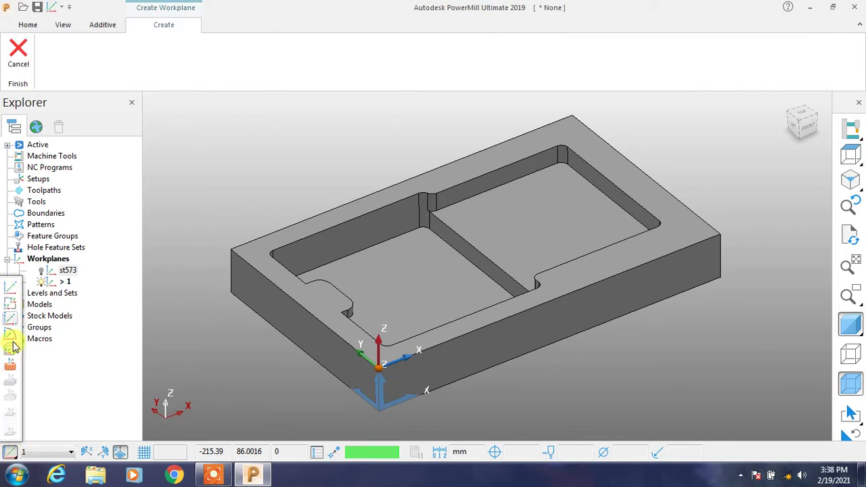
left_click(18, 54)
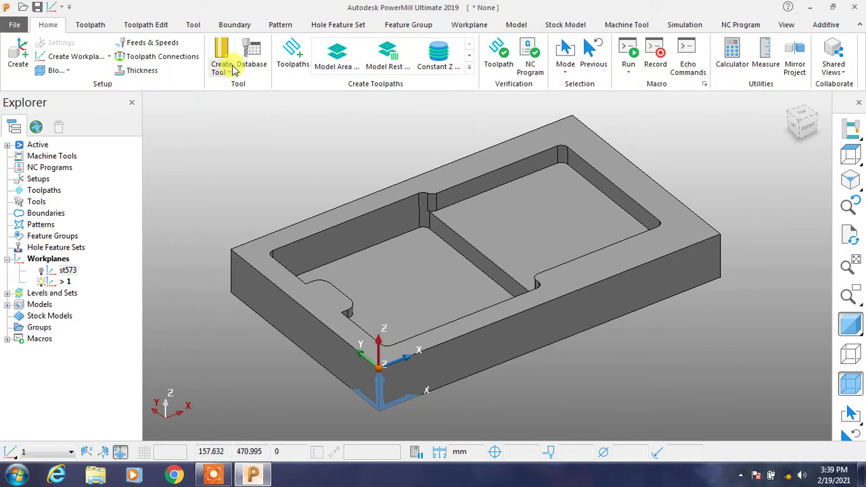
Create an end mill with diameter 10, length 60, 4 flutes and tool number 1.
left_click(232, 76)
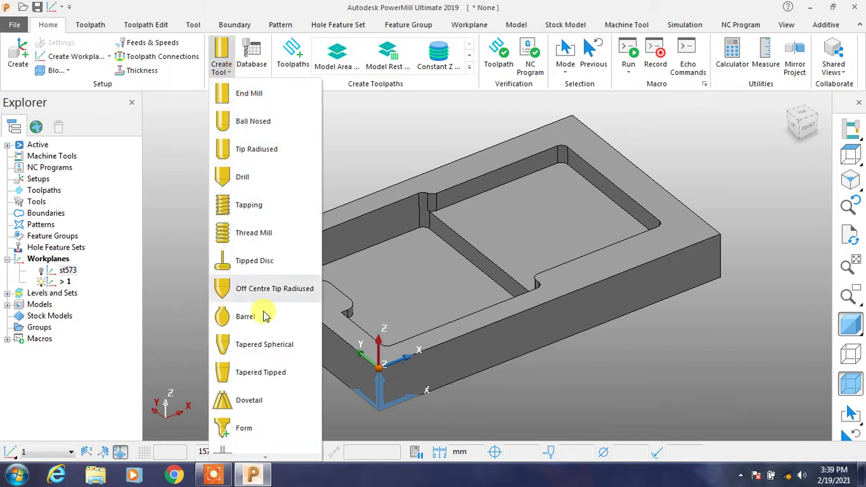
left_click(194, 24)
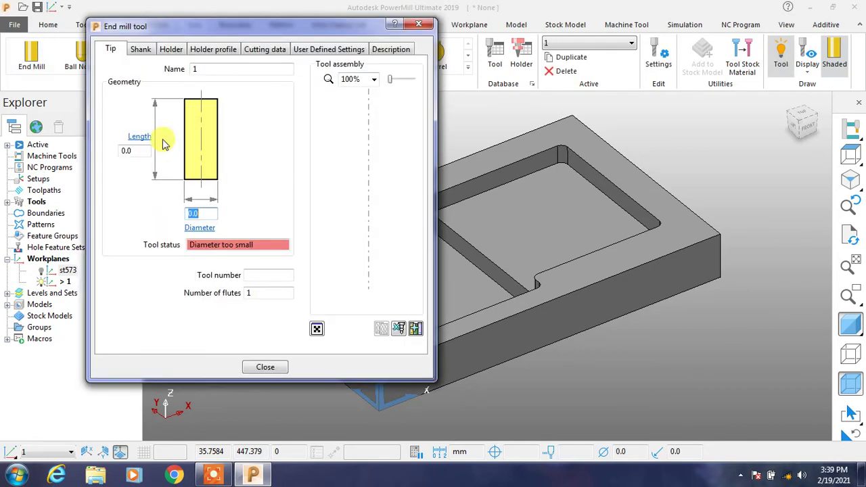
type("10")
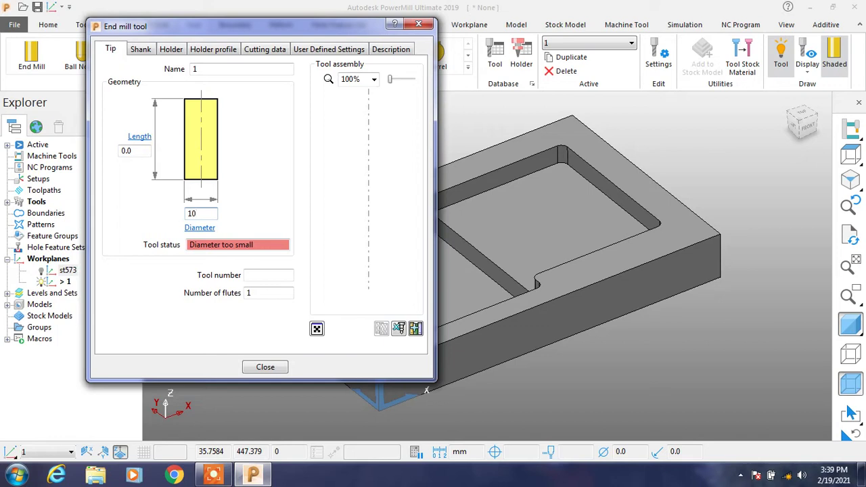
key("Tab")
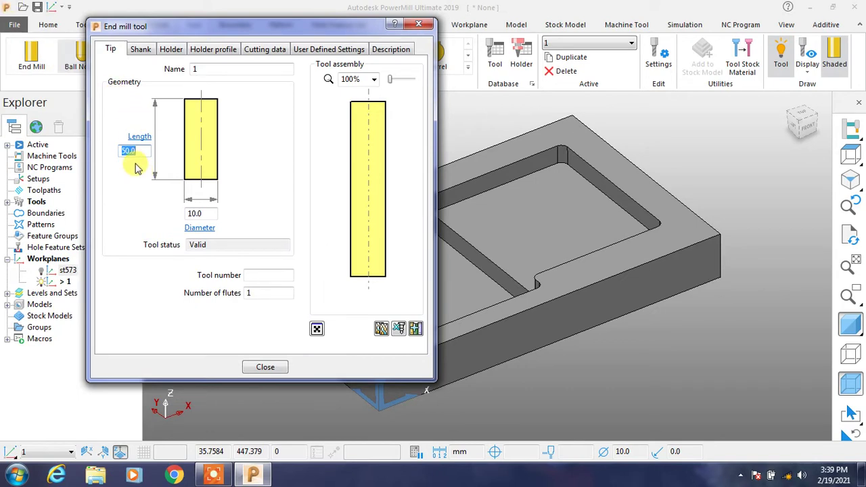
type("60")
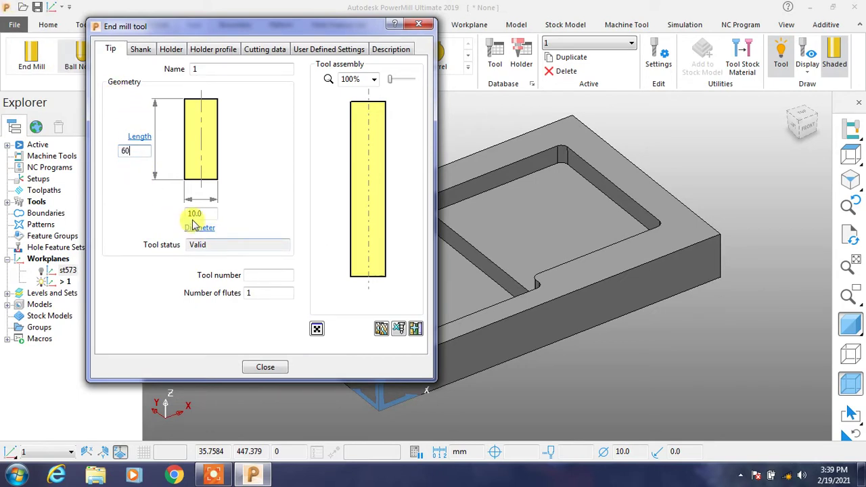
left_click(194, 118)
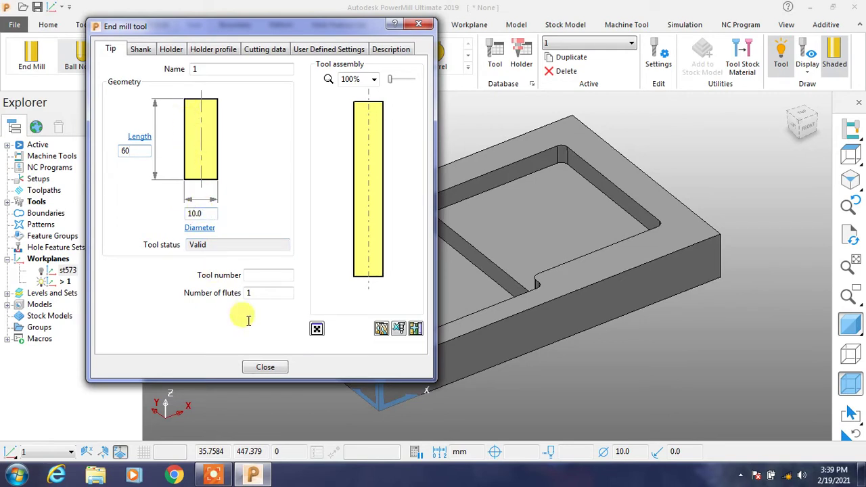
key("Tab")
left_click(248, 295)
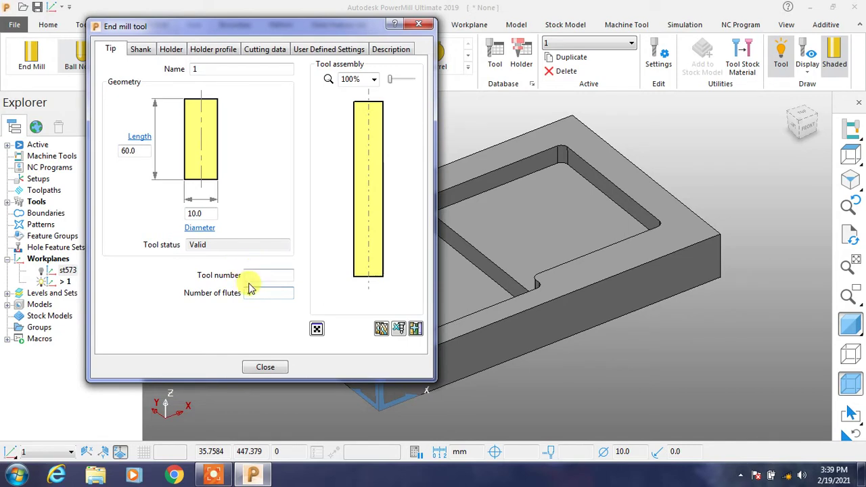
left_click(251, 277)
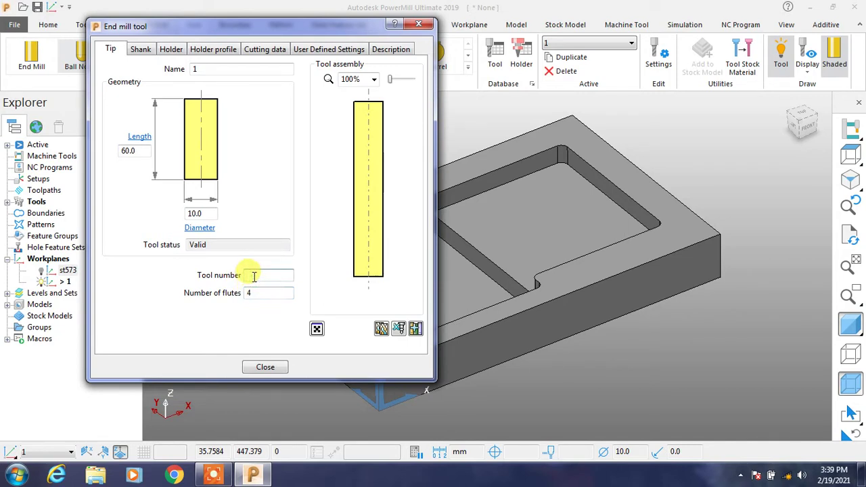
type("1")
left_click(264, 365)
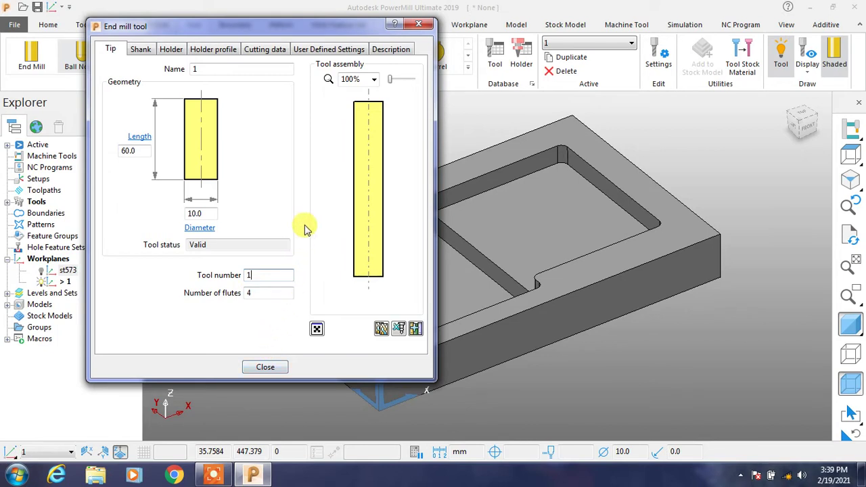
left_click(148, 52)
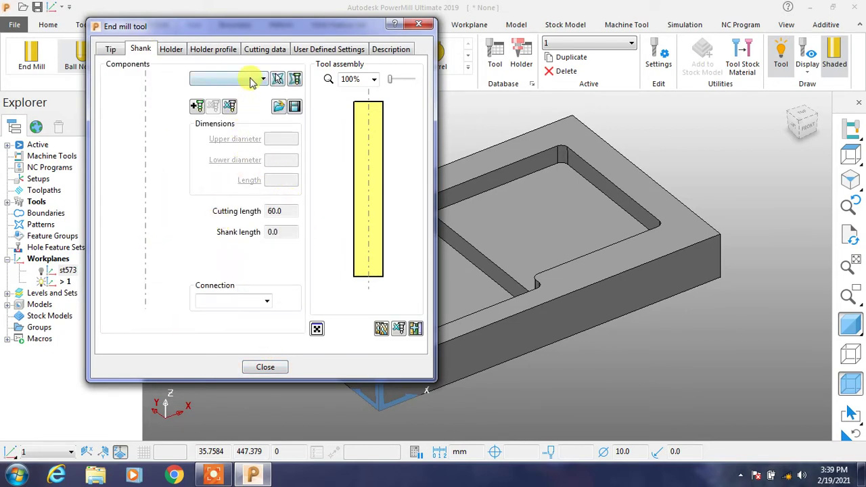
Add a straight shank component with upper and lower diameter 20 and length 2.
left_click(251, 77)
left_click(251, 78)
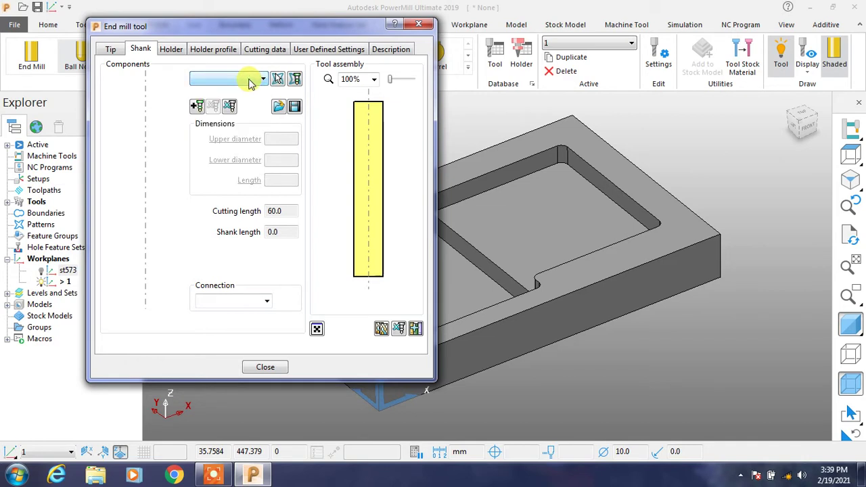
left_click(197, 106)
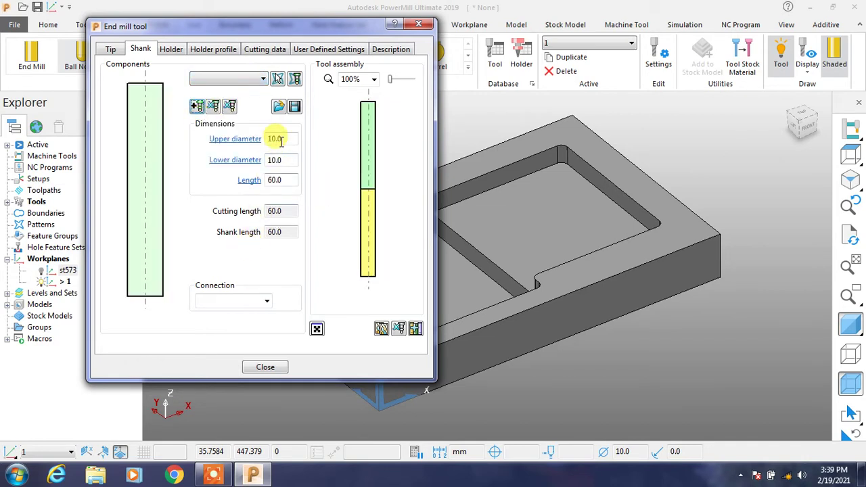
left_click(287, 138)
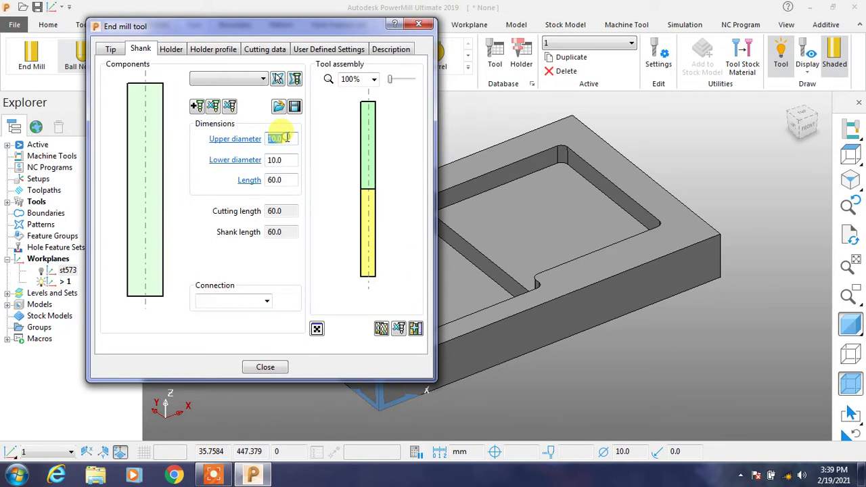
type("20")
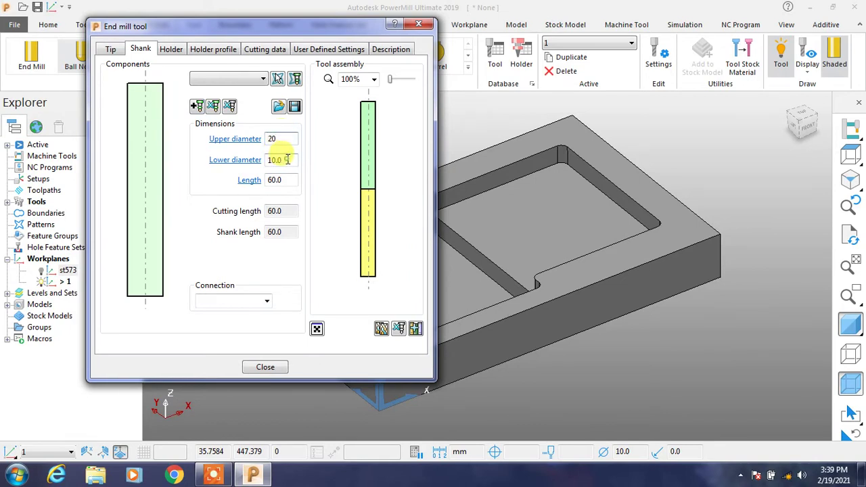
left_click(287, 160)
double_click(286, 160)
type("2")
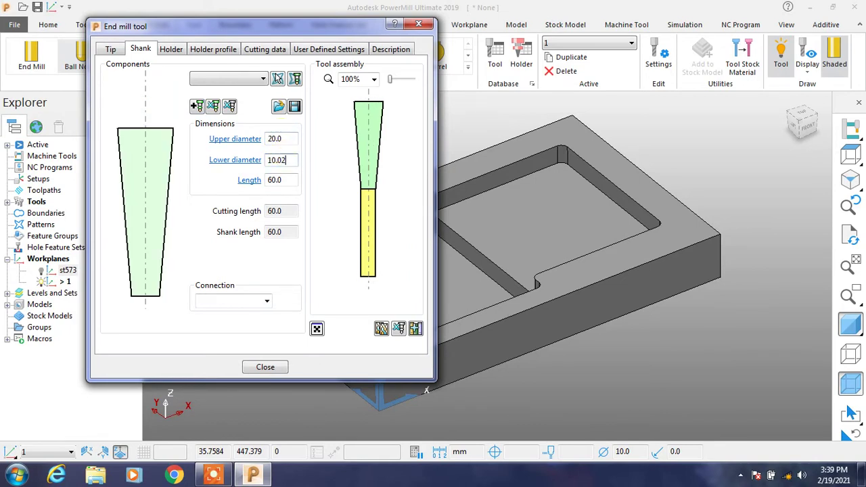
type("0")
left_click(283, 178)
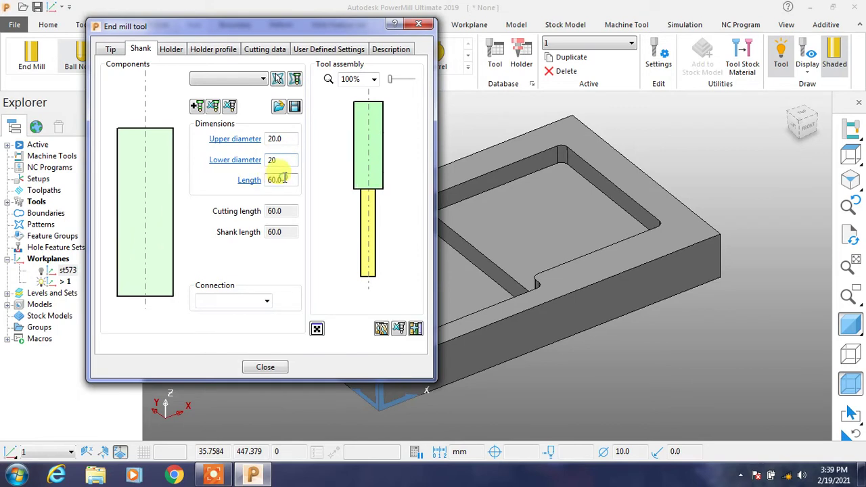
left_click(248, 181)
type("20")
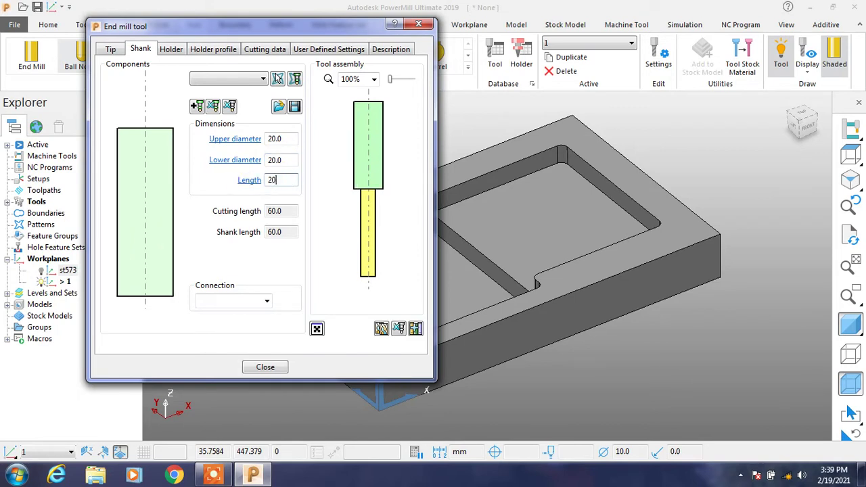
left_click(245, 180)
Add a two-section holder with 30 upper diameter and close the end mill dialog.
left_click(171, 49)
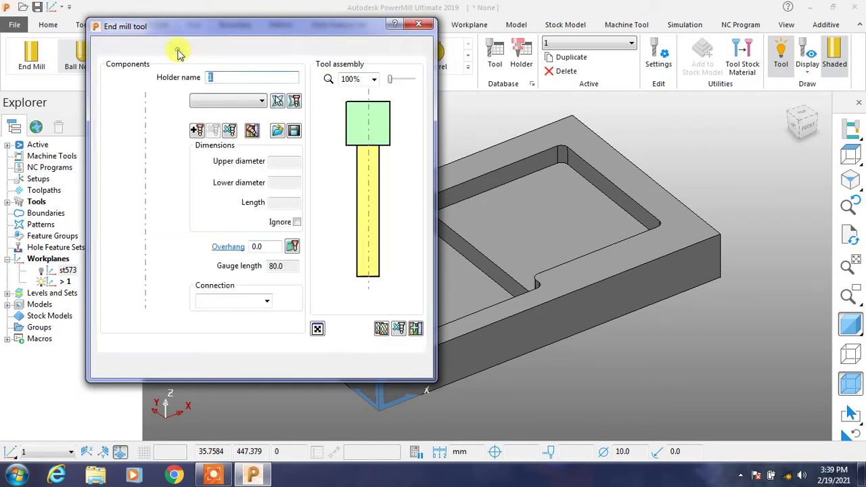
left_click(197, 132)
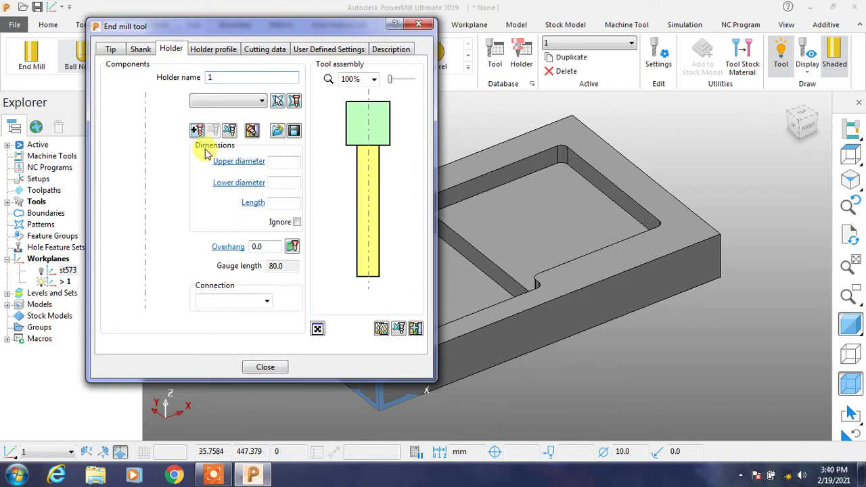
left_click(280, 164)
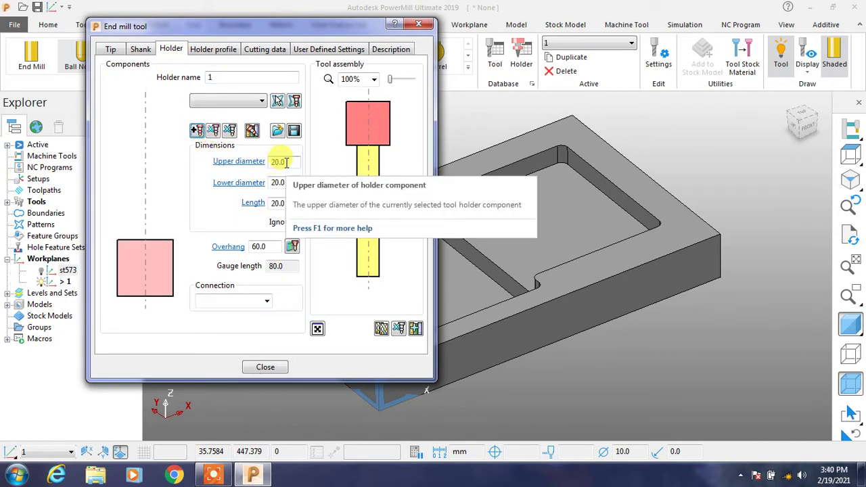
left_click_drag(284, 162, 261, 173)
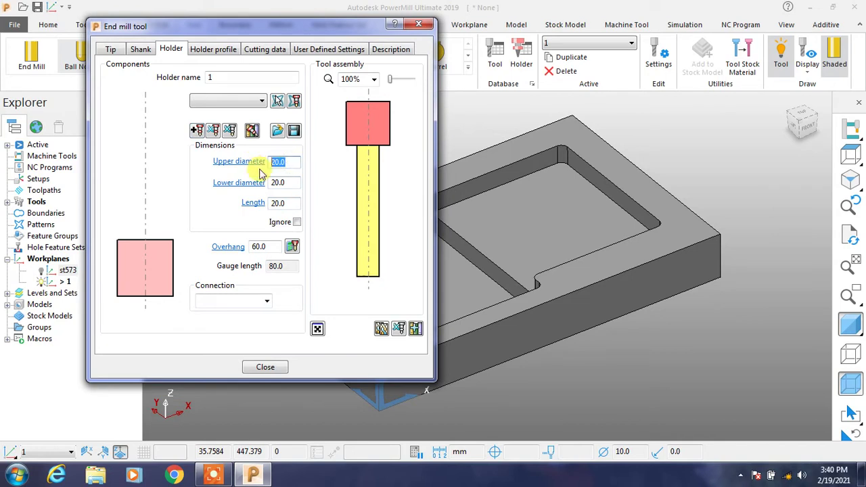
type("30")
left_click(289, 183)
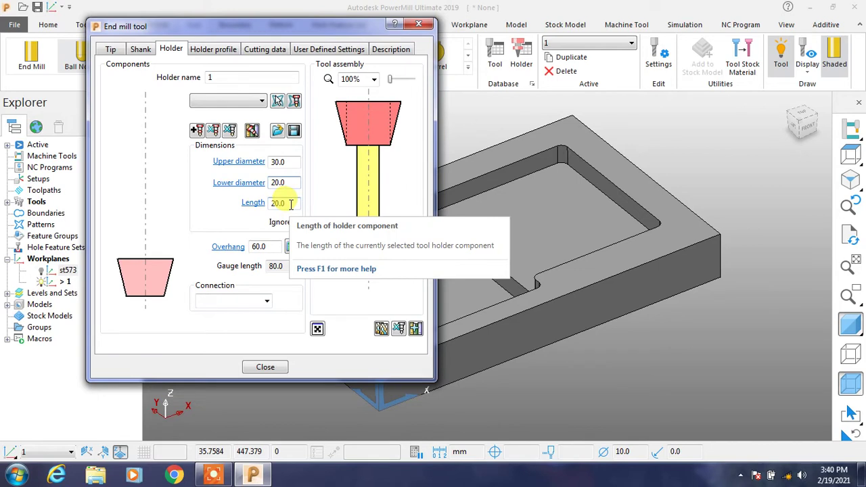
left_click(196, 131)
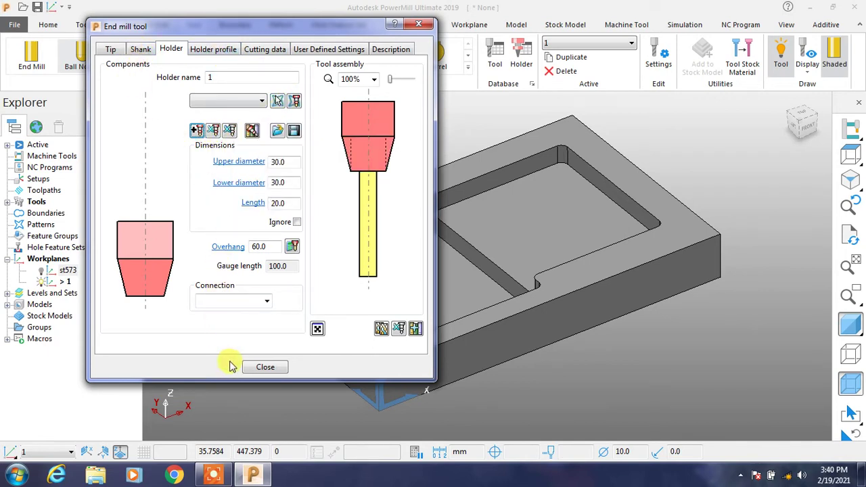
left_click(265, 369)
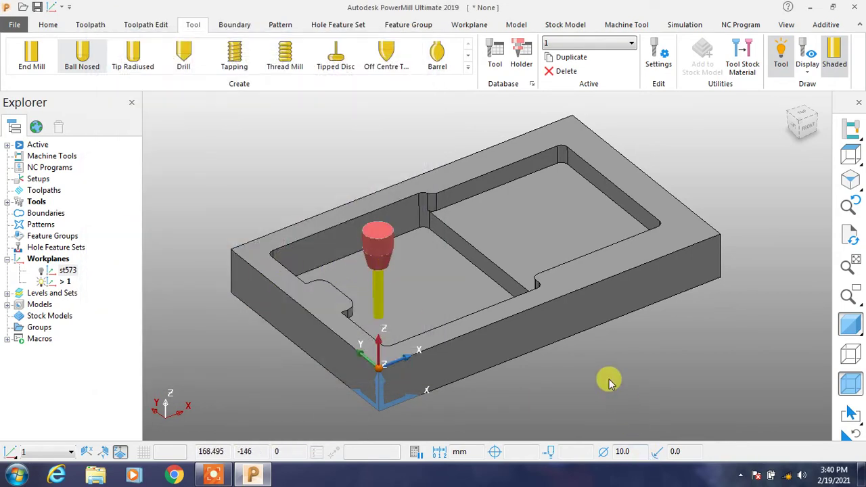
Orbit around the tooled plate, then list the Block stock-definition options on the Home tab.
mouse_move(605, 378)
middle_mouse_down()
mouse_move(602, 340)
mouse_move(530, 344)
mouse_move(518, 362)
mouse_move(495, 226)
mouse_move(508, 226)
middle_mouse_up()
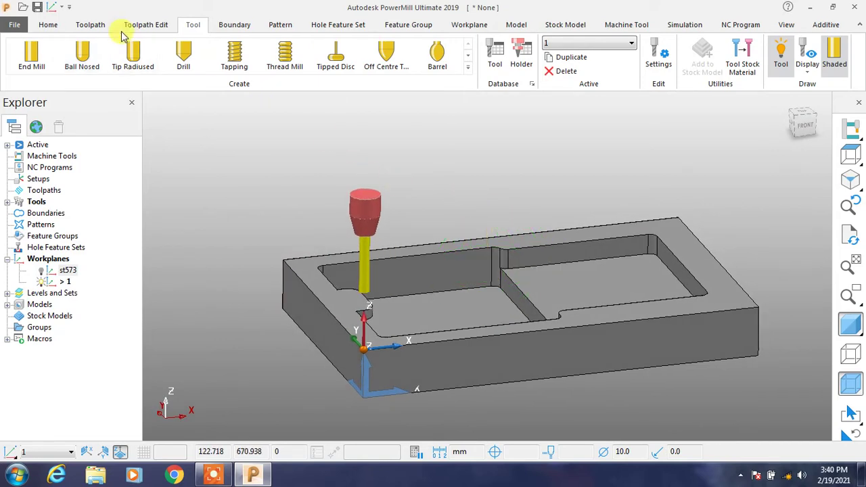
left_click(50, 24)
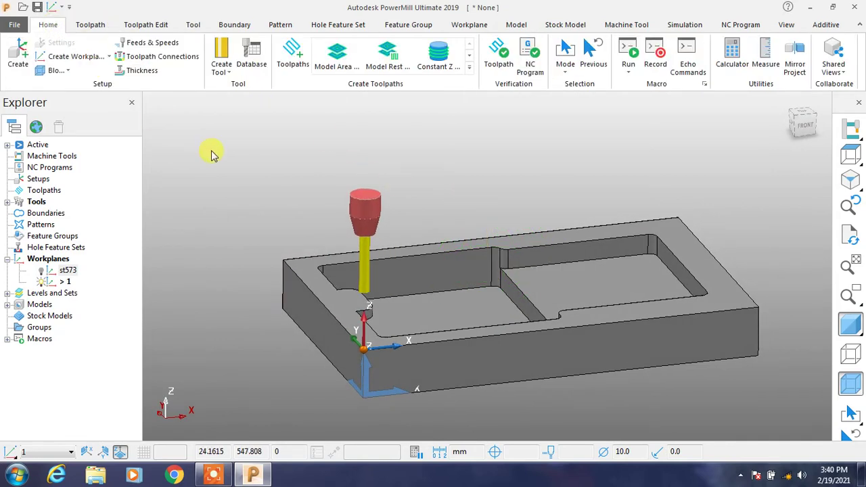
middle_click_drag(290, 198, 313, 207)
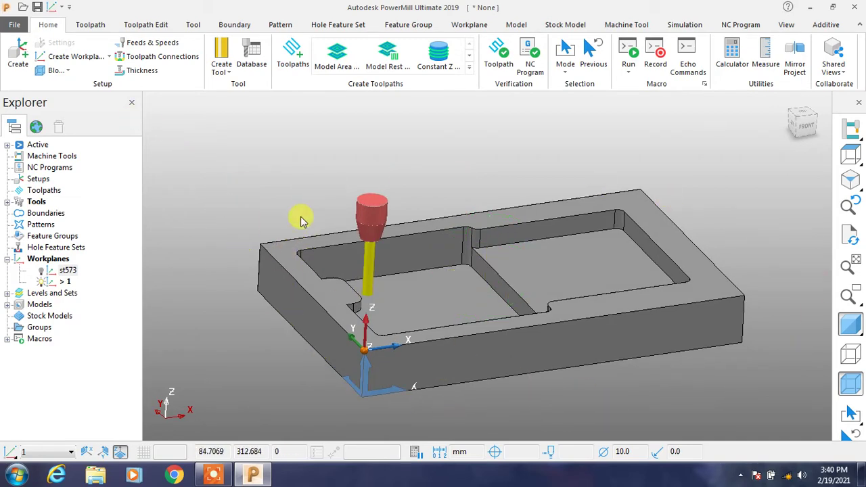
mouse_move(299, 217)
middle_mouse_down()
mouse_move(290, 267)
mouse_move(293, 254)
middle_mouse_up()
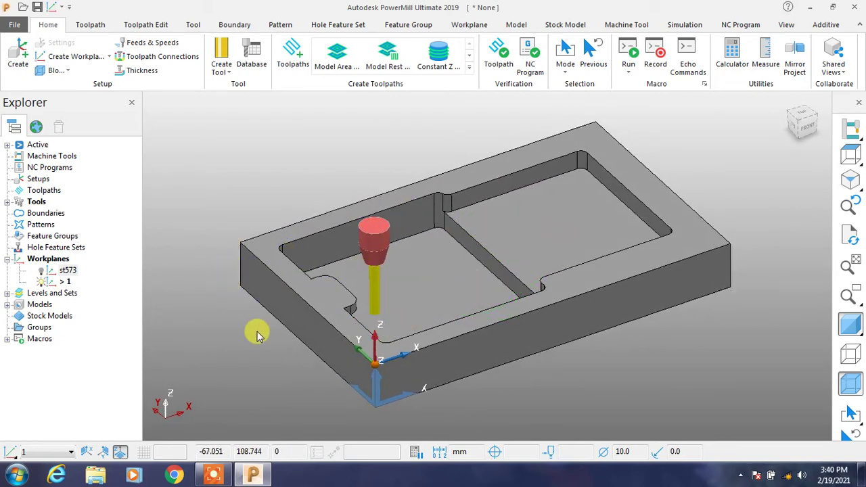
mouse_move(255, 332)
middle_mouse_down()
mouse_move(269, 308)
mouse_move(271, 336)
middle_mouse_up()
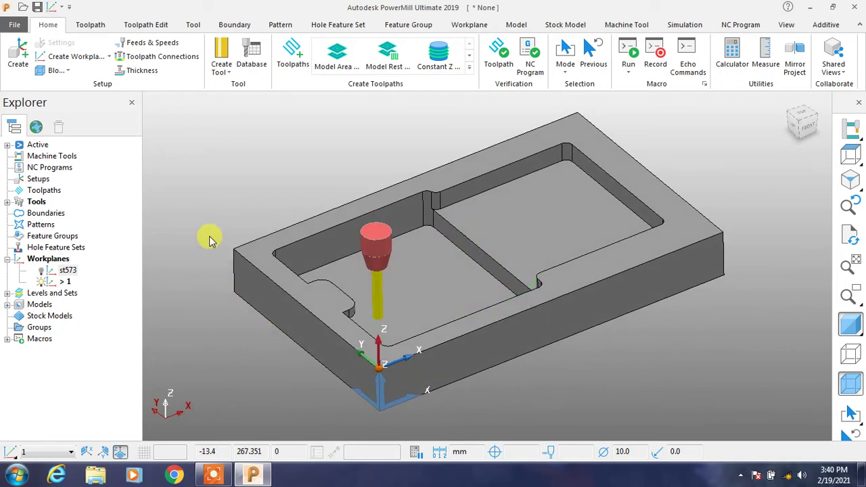
left_click(70, 70)
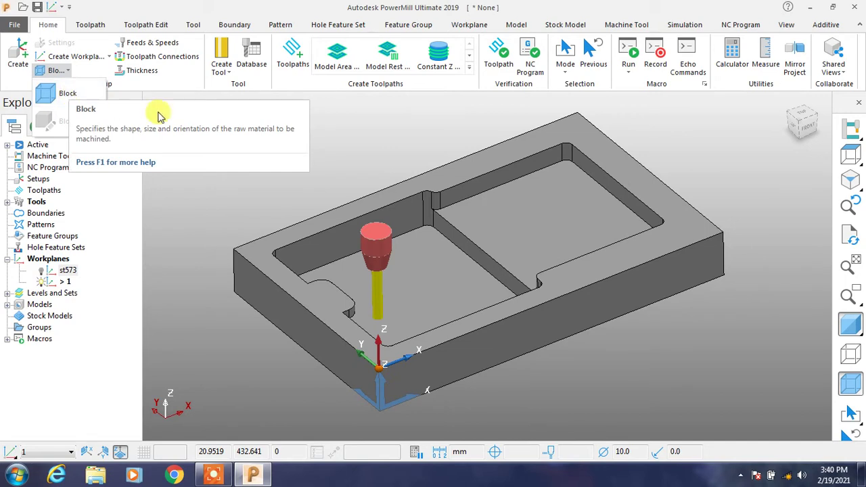
Create stock model 1, close its settings, and open the Block dialog.
left_click(565, 25)
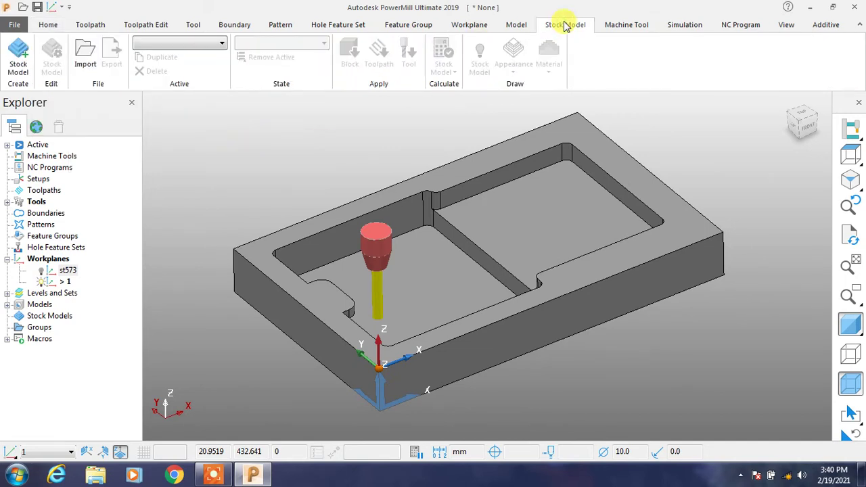
left_click(20, 68)
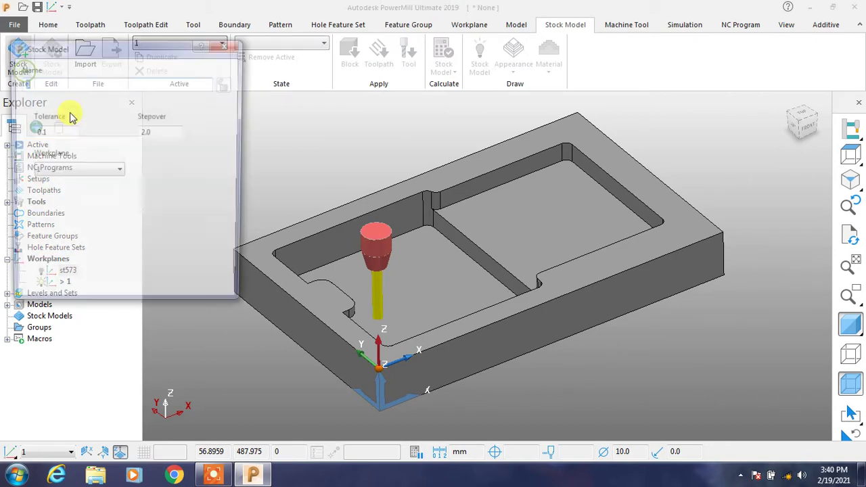
left_click(170, 290)
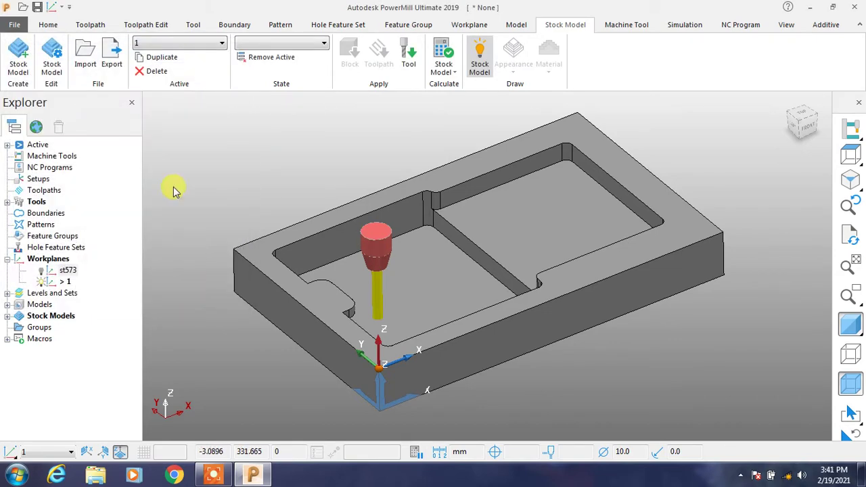
left_click(50, 24)
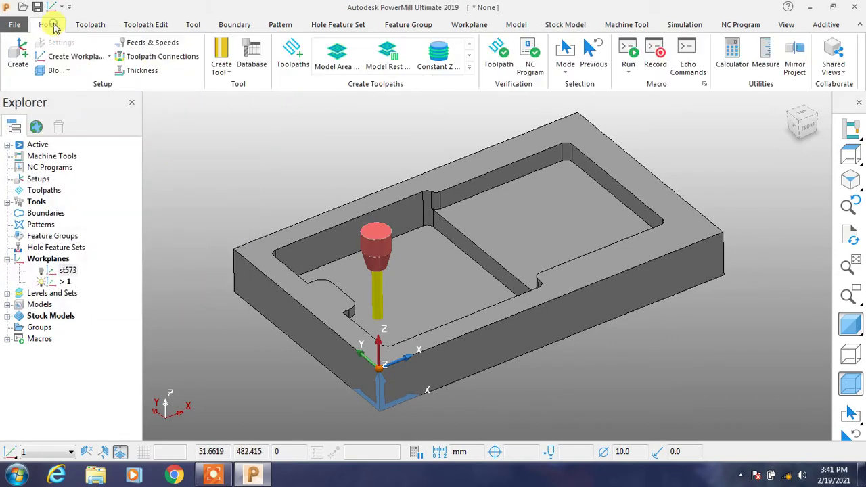
left_click(70, 72)
left_click(63, 88)
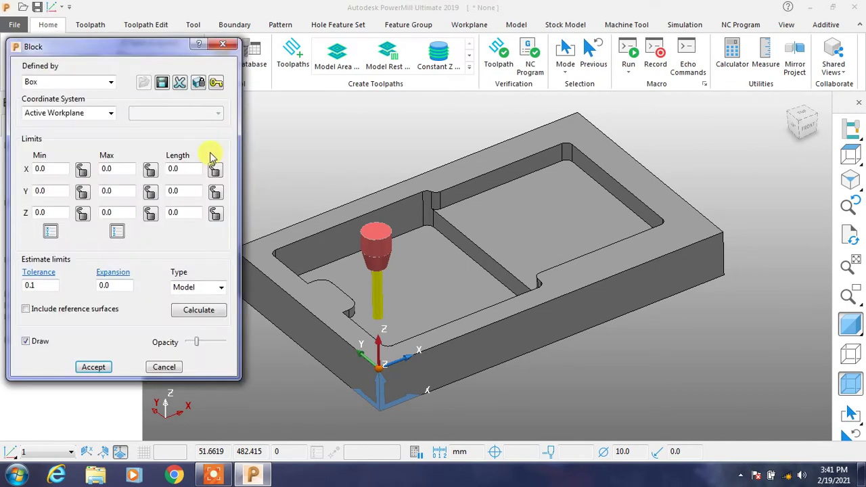
Calculate a 400 × 250 × 50 block on the active workplane at full opacity.
left_click(199, 311)
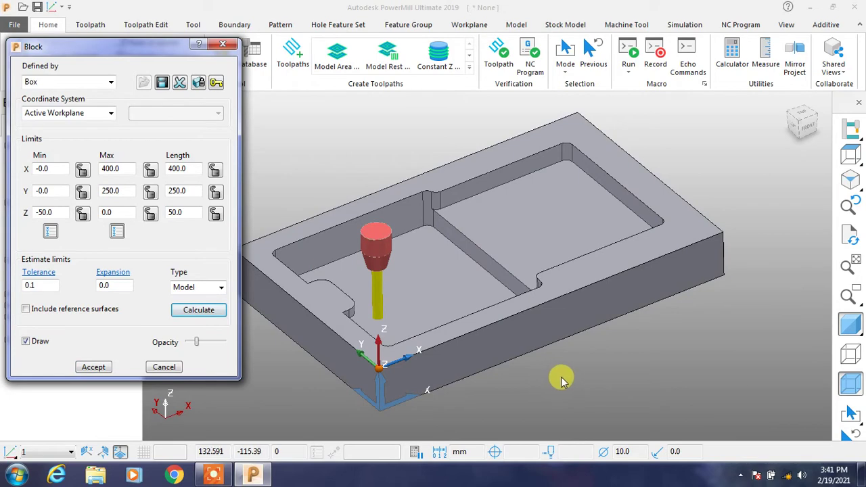
mouse_move(544, 365)
middle_mouse_down()
mouse_move(518, 303)
mouse_move(514, 329)
mouse_move(530, 348)
middle_mouse_up()
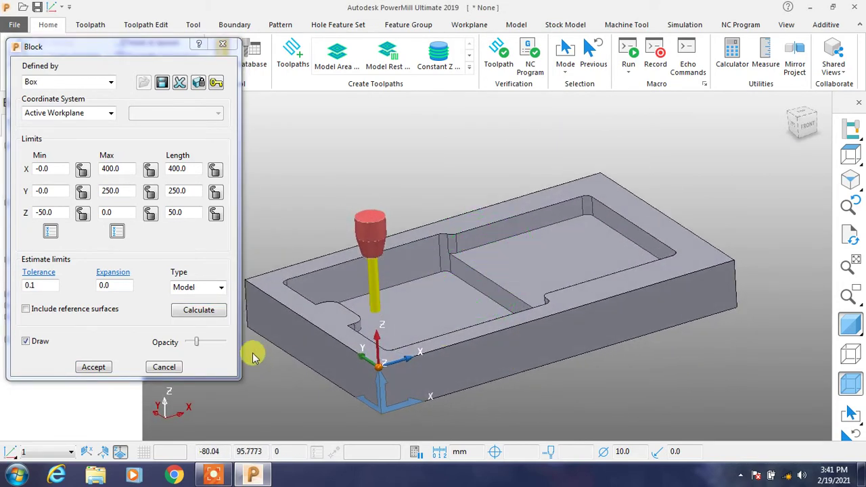
mouse_move(197, 341)
left_mouse_down()
mouse_move(220, 343)
mouse_move(206, 348)
left_mouse_up()
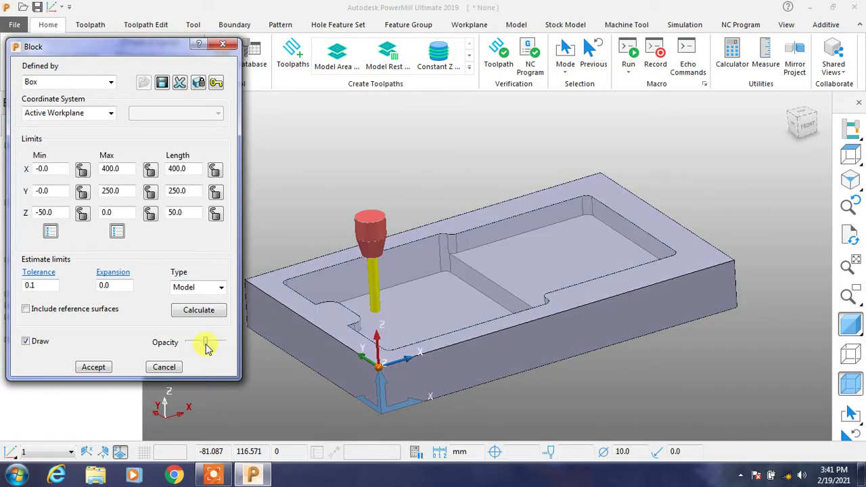
left_click(219, 343)
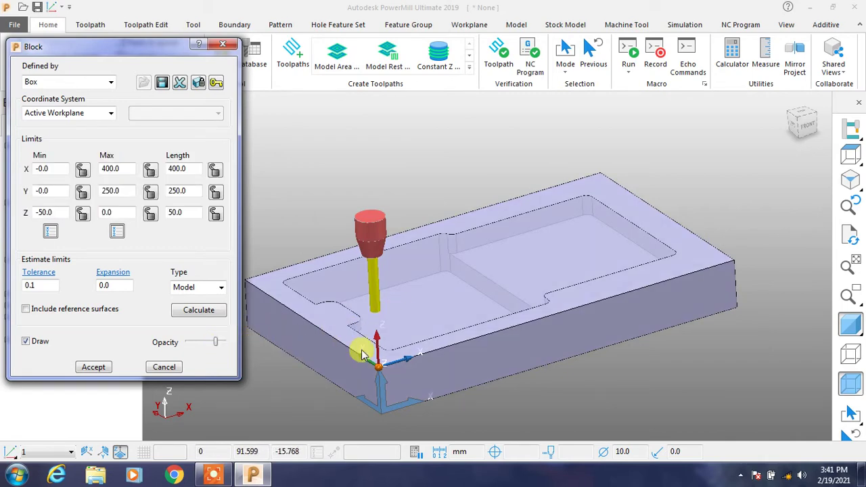
mouse_move(553, 353)
middle_mouse_down()
mouse_move(564, 375)
mouse_move(580, 352)
mouse_move(572, 363)
mouse_move(493, 370)
middle_mouse_up()
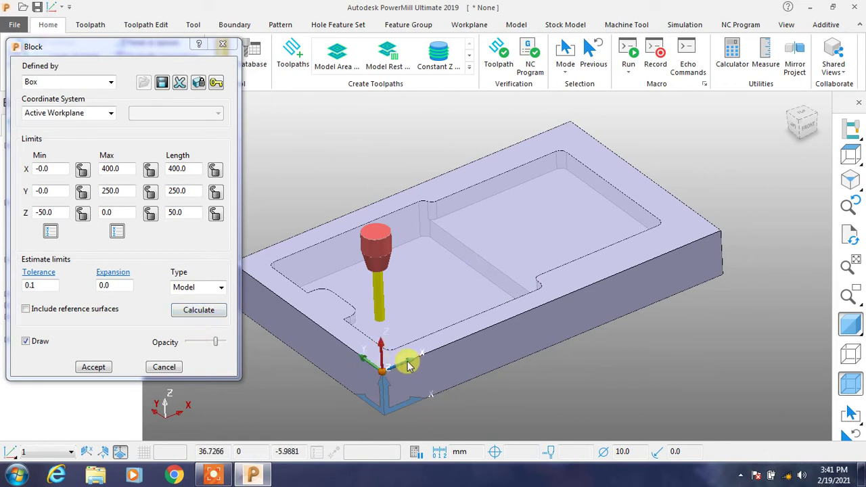
left_click(110, 115)
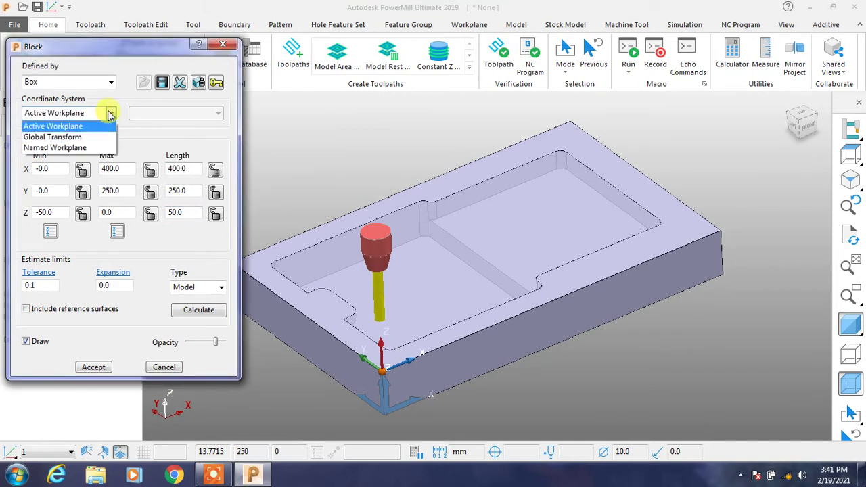
left_click(110, 113)
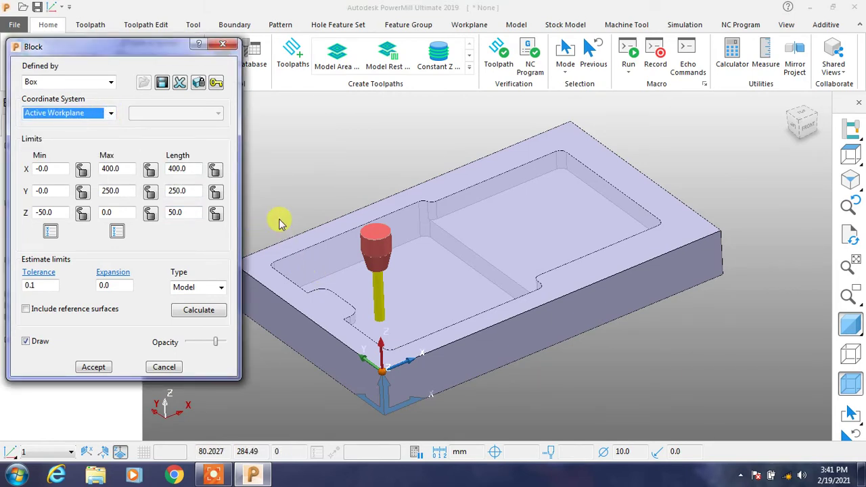
left_click(198, 311)
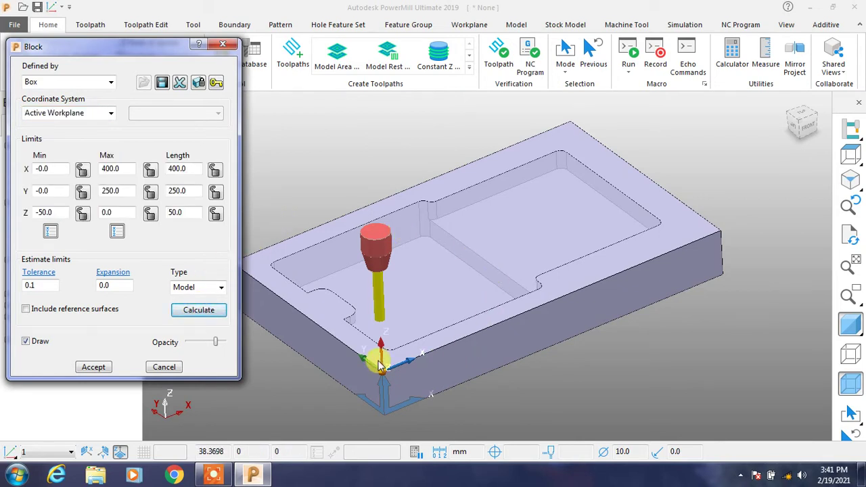
Accept the stock block and bring up the Strategy Selector's Favourites list.
left_click(101, 369)
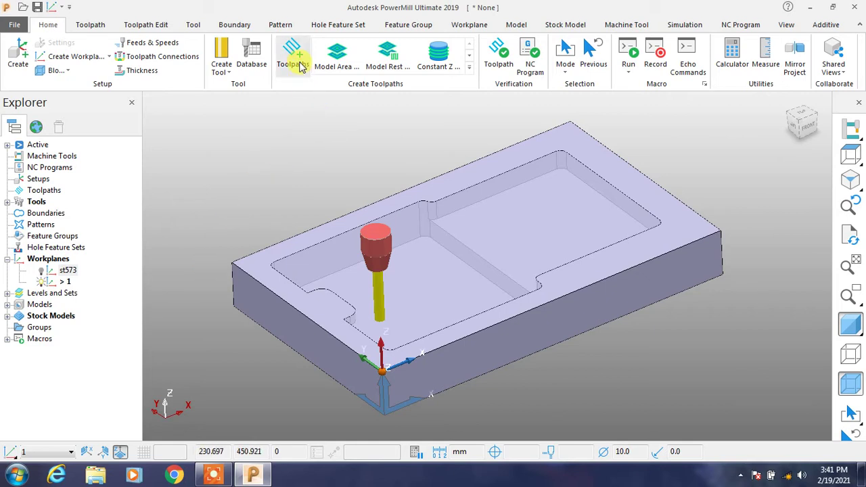
left_click(90, 24)
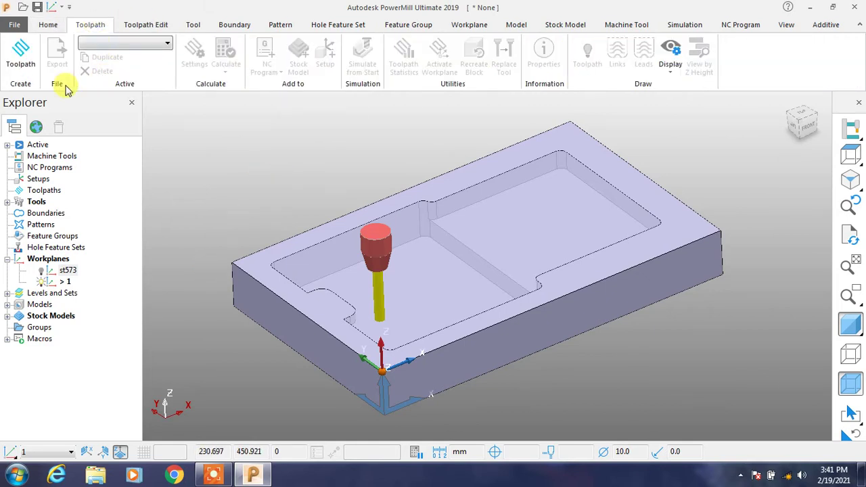
left_click(19, 54)
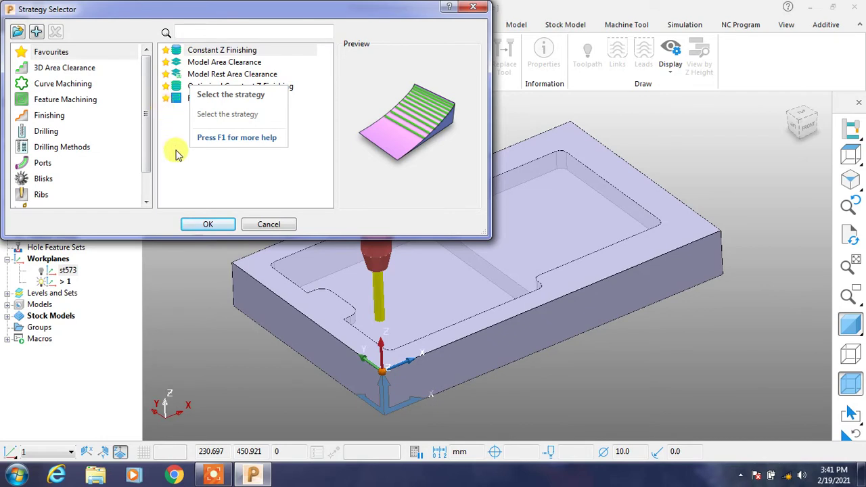
left_click(43, 86)
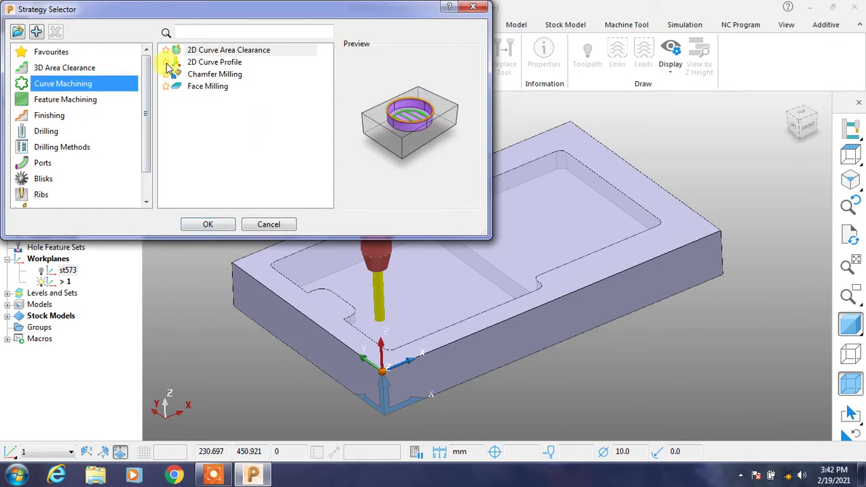
left_click(56, 69)
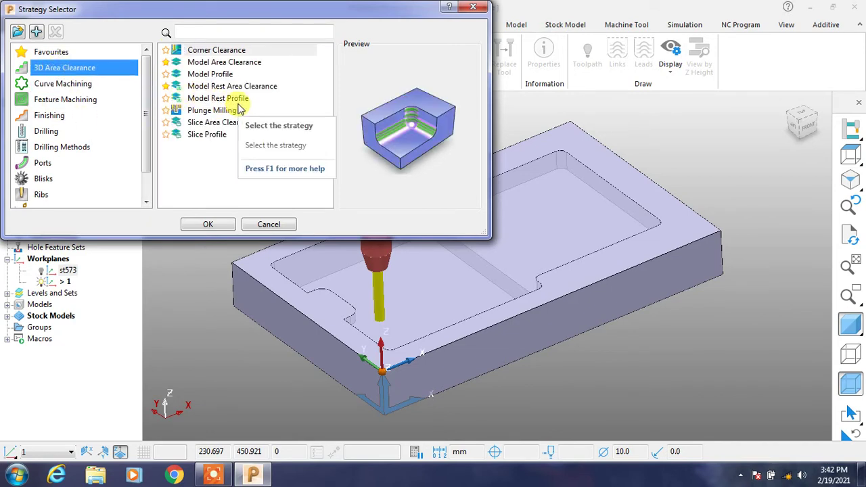
left_click(46, 51)
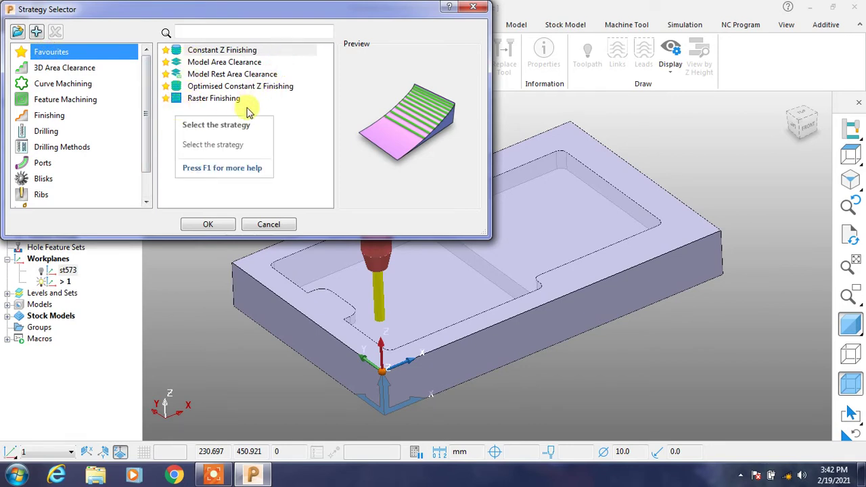
double_click(220, 52)
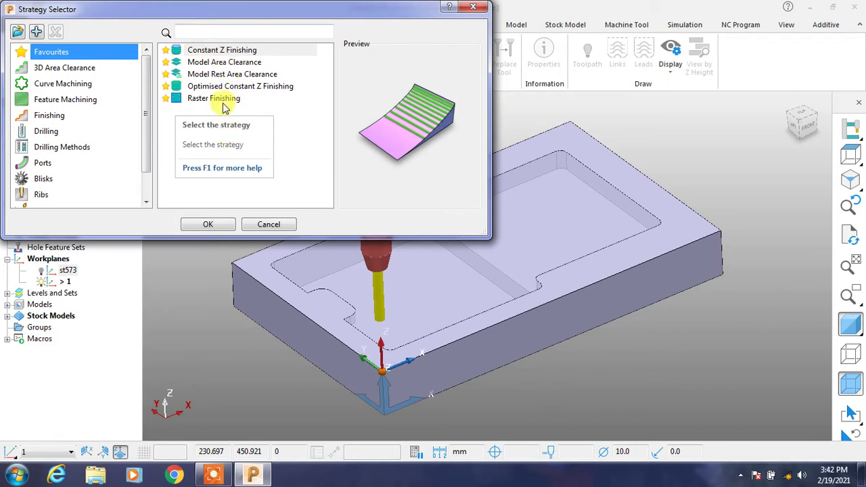
left_click(63, 72)
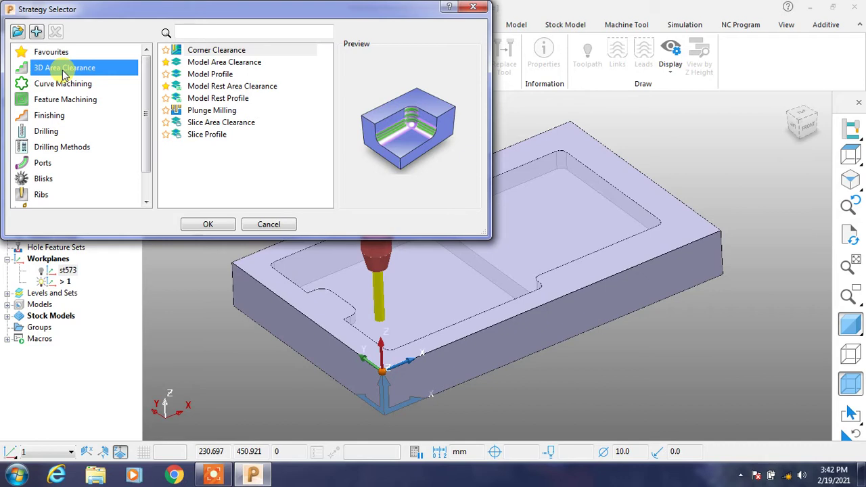
left_click(57, 92)
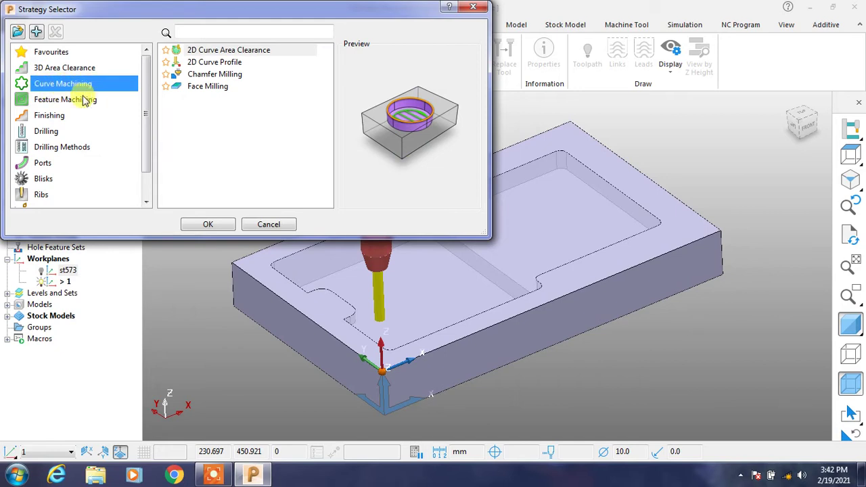
left_click(49, 100)
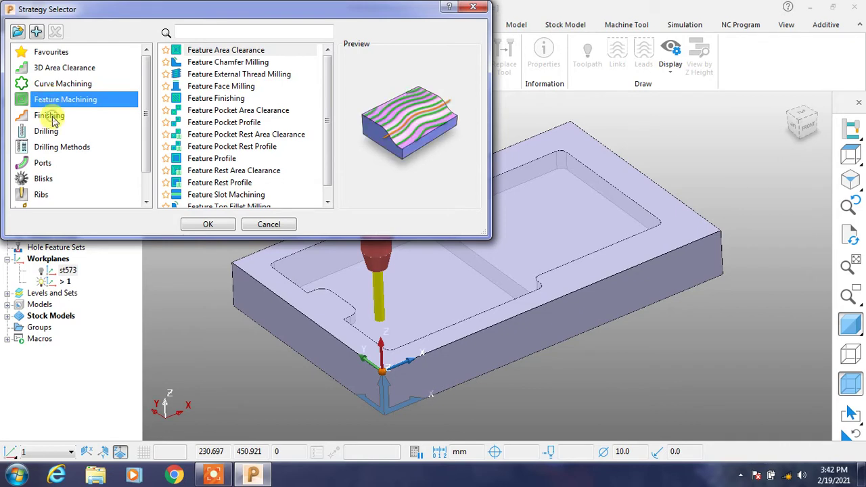
left_click(50, 116)
scroll(314, 164, "down", 1)
scroll(314, 165, "down", 4)
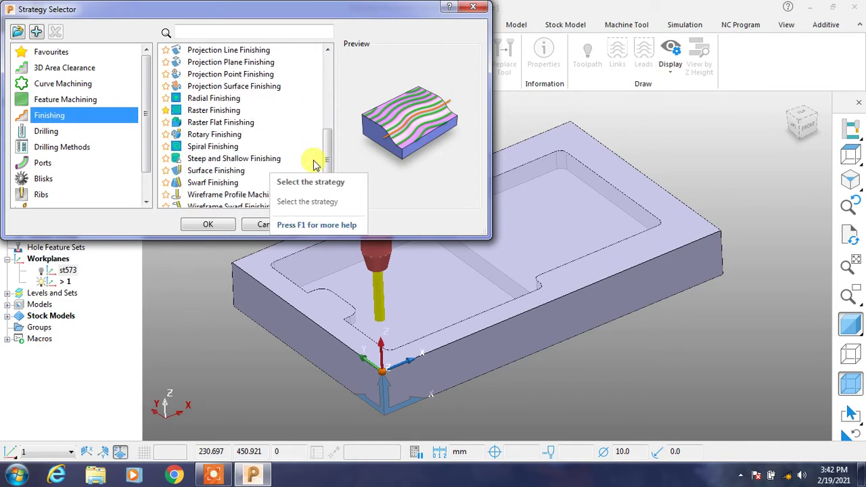
scroll(314, 164, "down", 1)
scroll(313, 164, "up", 4)
scroll(314, 165, "up", 2)
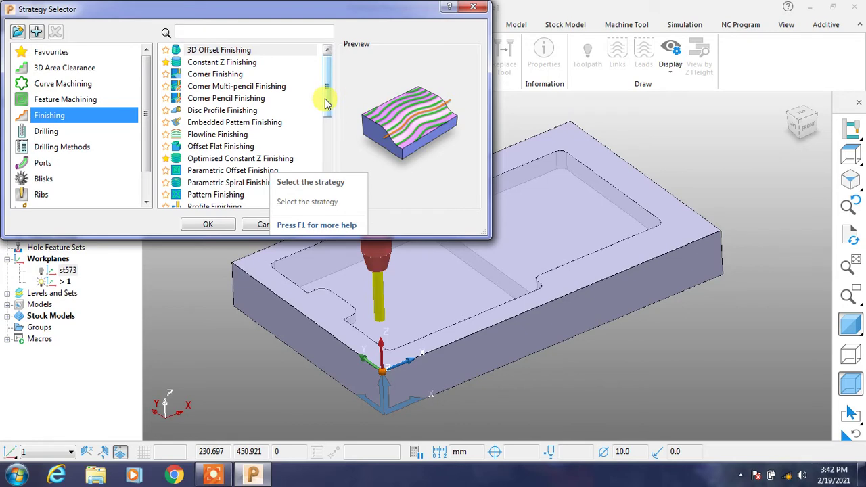
left_click(45, 133)
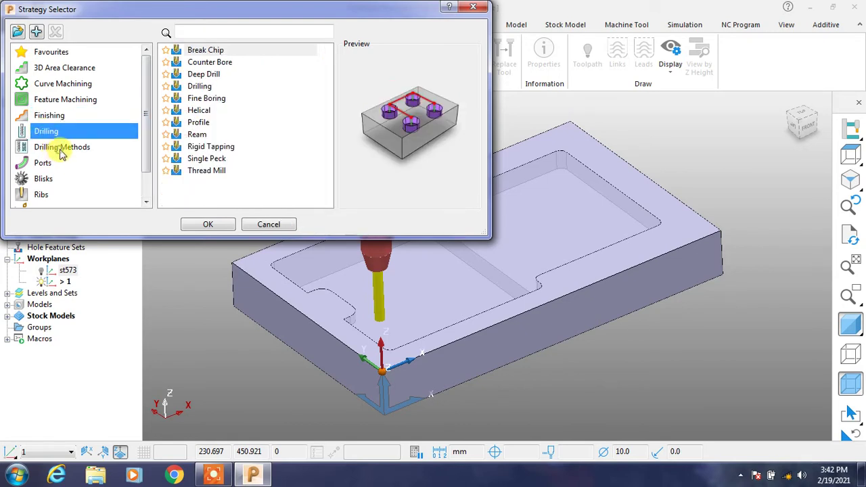
left_click(60, 151)
left_click(44, 166)
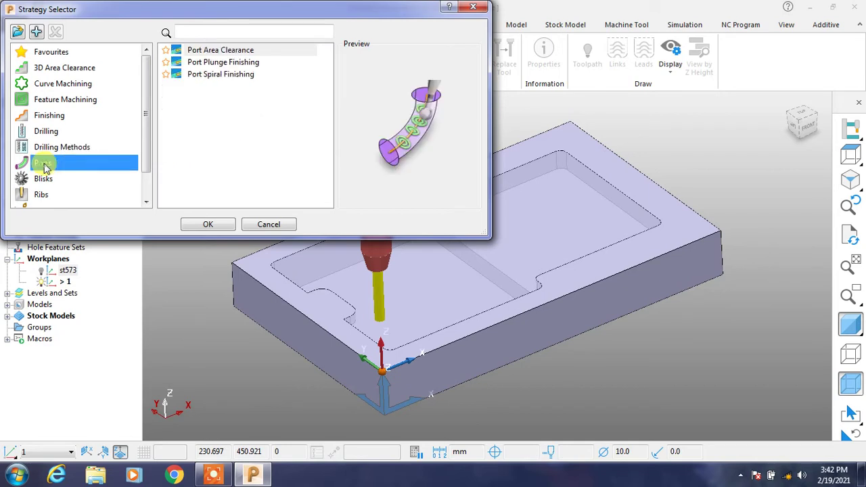
left_click(43, 180)
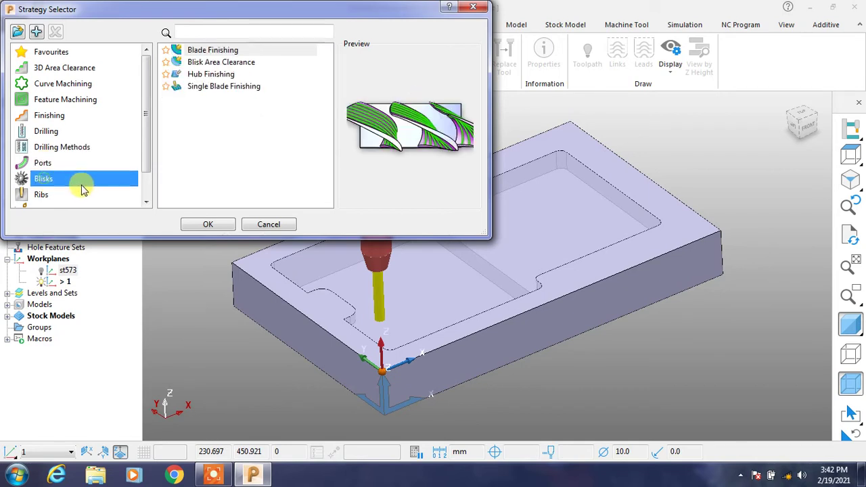
left_click(41, 195)
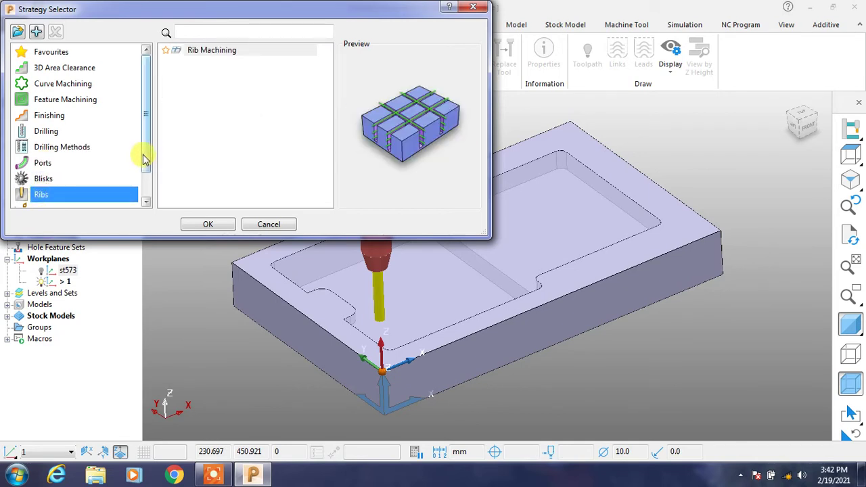
scroll(143, 196, "down", 1)
left_click_drag(143, 188, 151, 142)
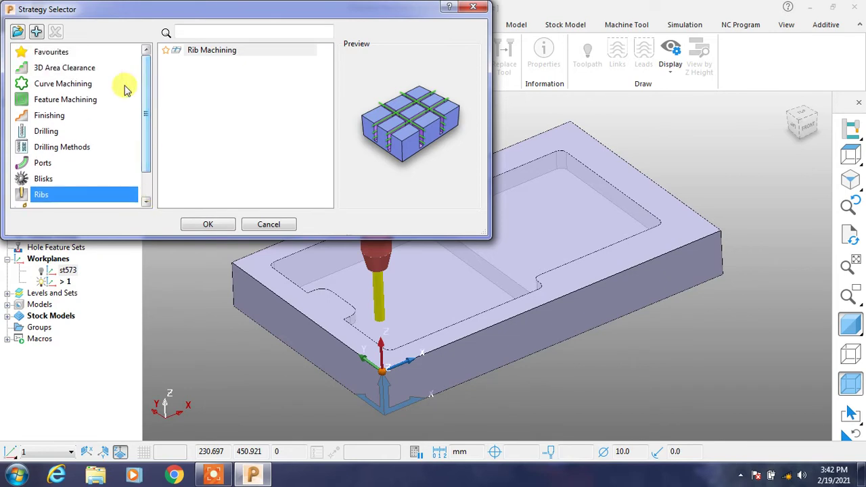
left_click(80, 70)
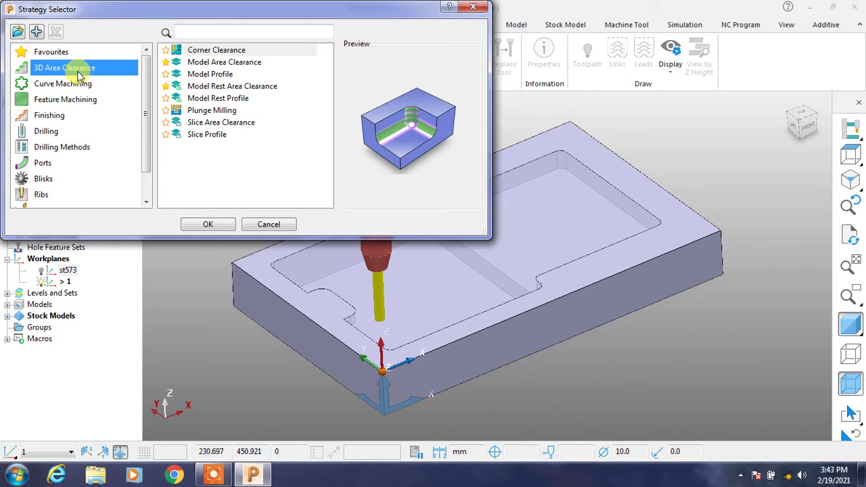
Choose the Model Area Clearance strategy to create toolpath 1.
left_click(191, 61)
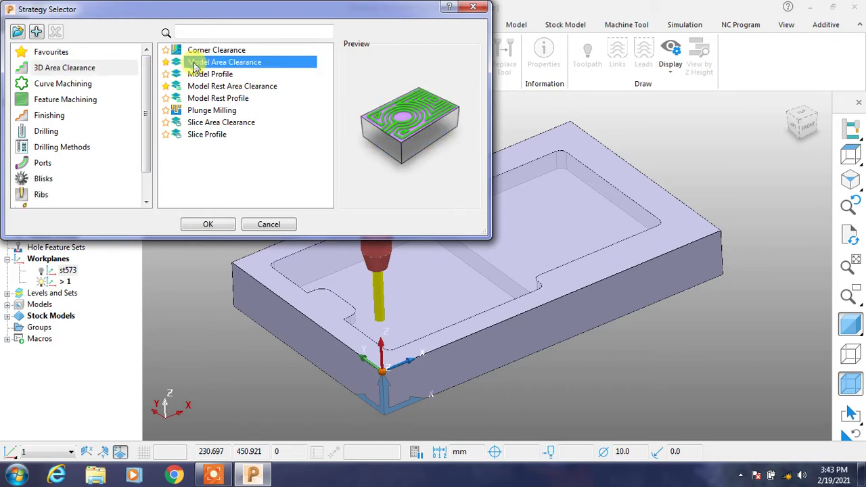
left_click(206, 227)
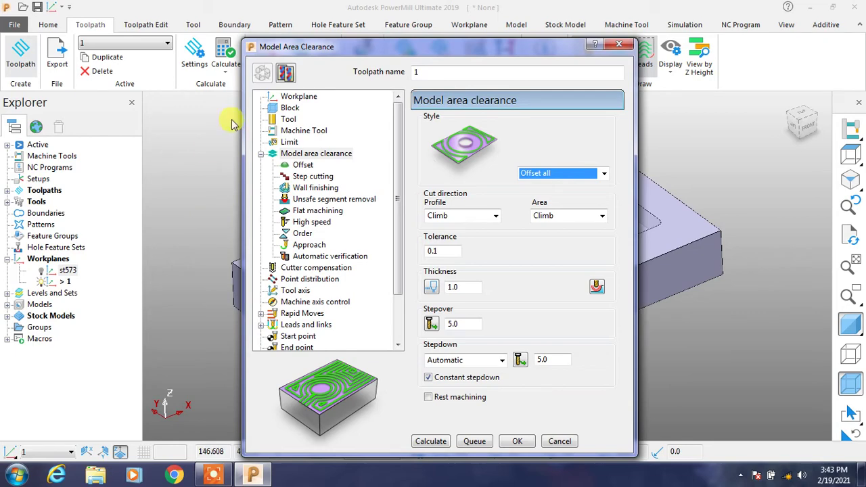
Rename the new toolpath from 1 to Roughing.
left_click_drag(303, 51, 190, 21)
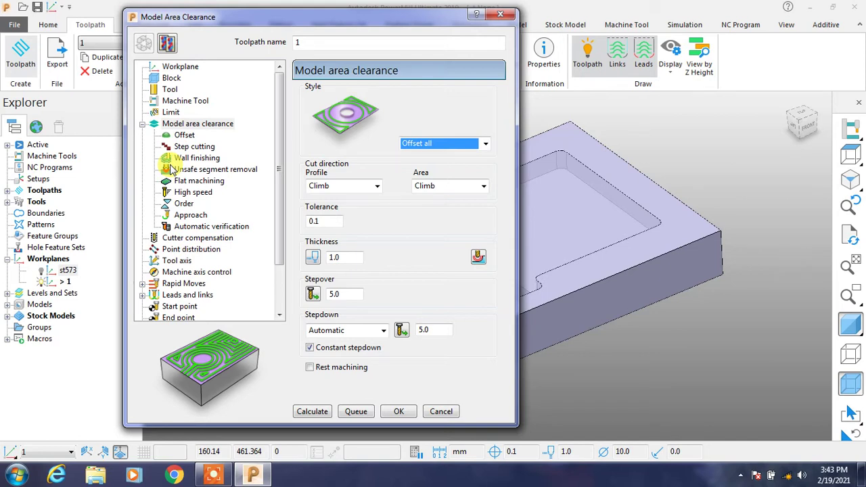
double_click(299, 41)
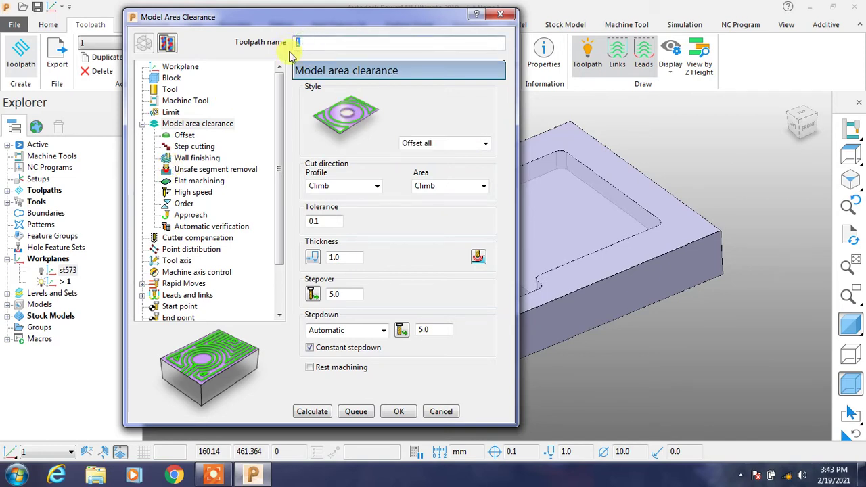
type("Roughing")
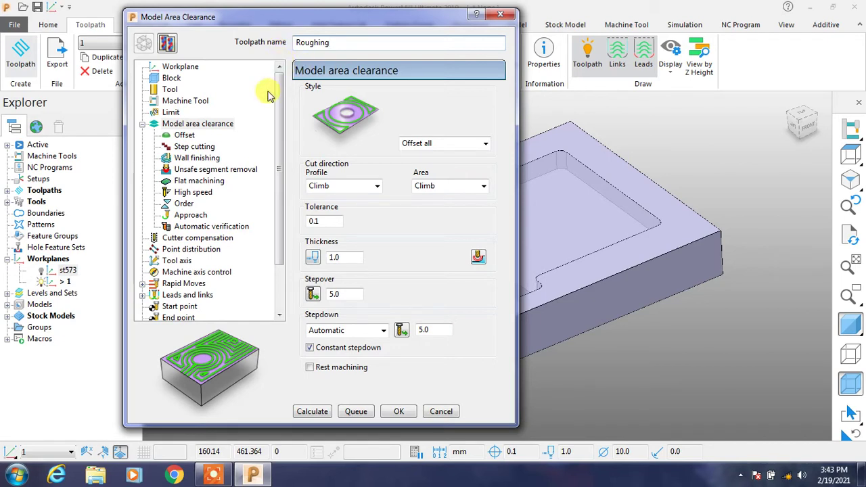
left_click(177, 67)
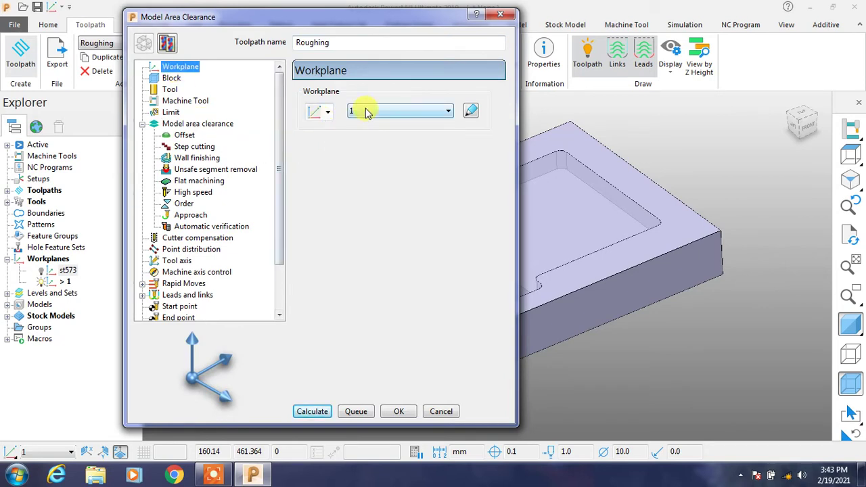
Keep workplane 1, and review the 400x250x50 block and the 10 mm end mill.
left_click(382, 111)
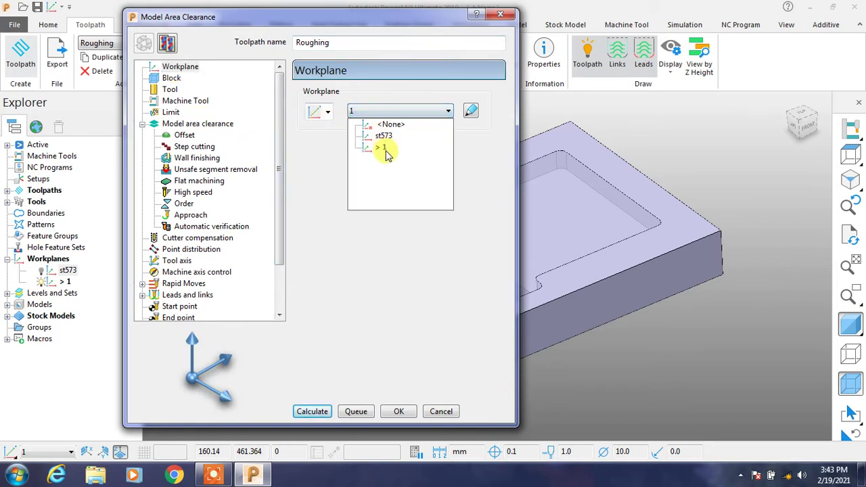
left_click(407, 111)
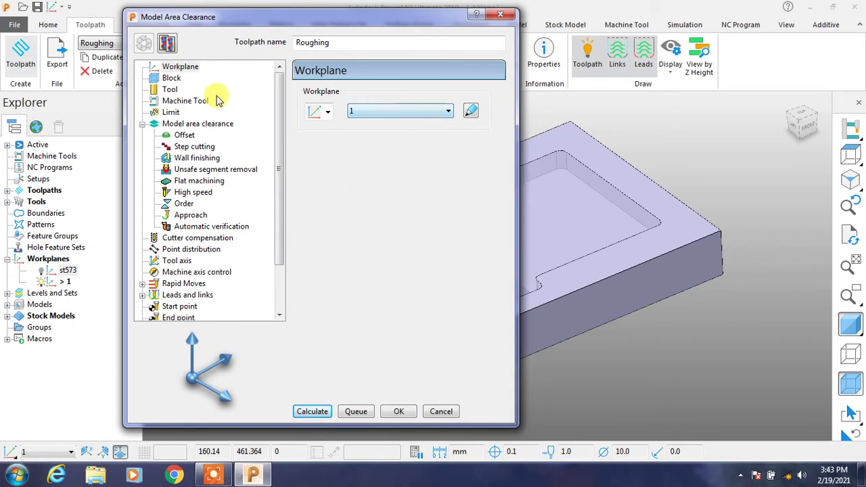
left_click(172, 77)
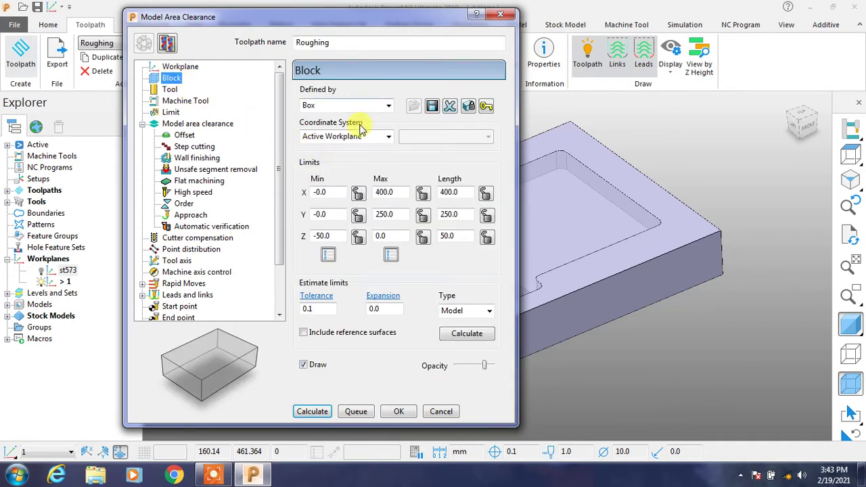
left_click_drag(402, 18, 309, 18)
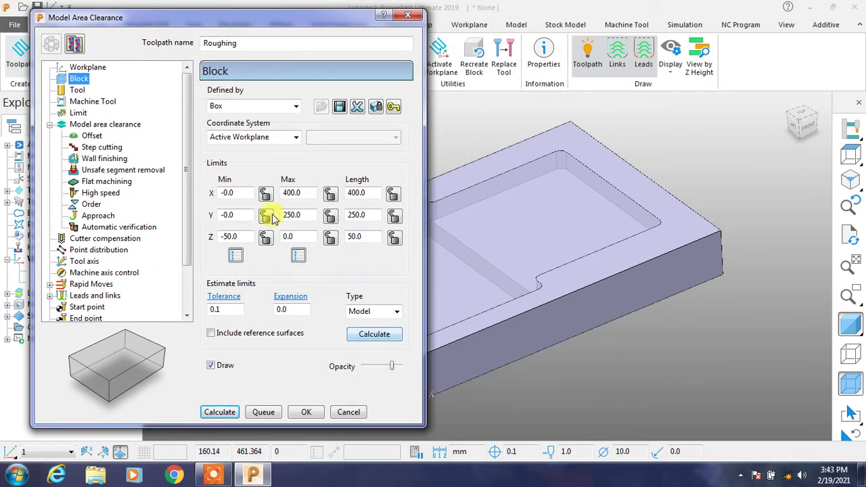
left_click(77, 89)
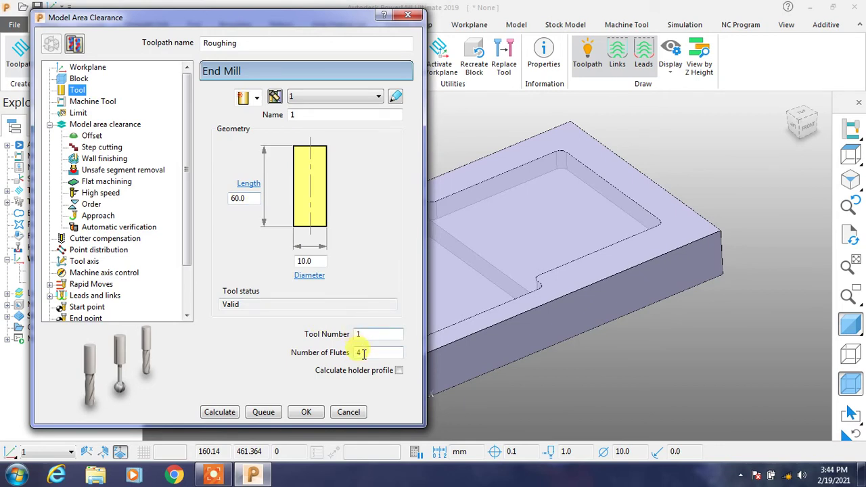
left_click(94, 125)
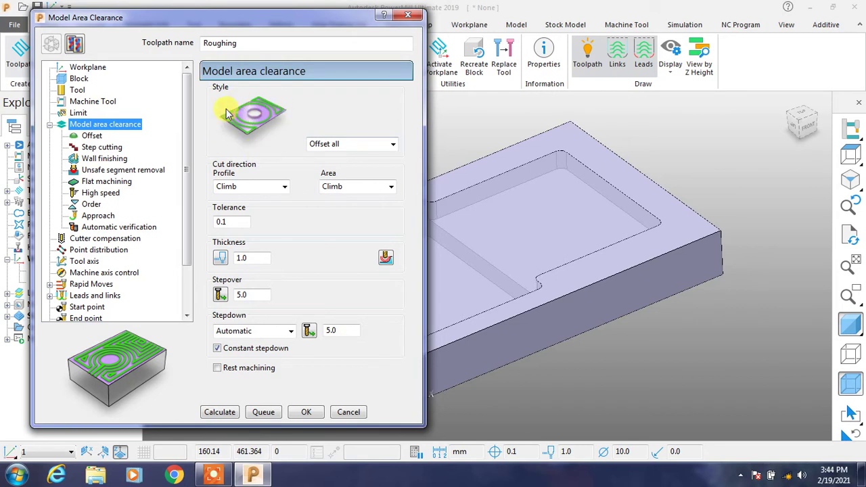
Try the Raster, Offset model, Offset all and Vortex clearing styles in turn.
left_click(373, 146)
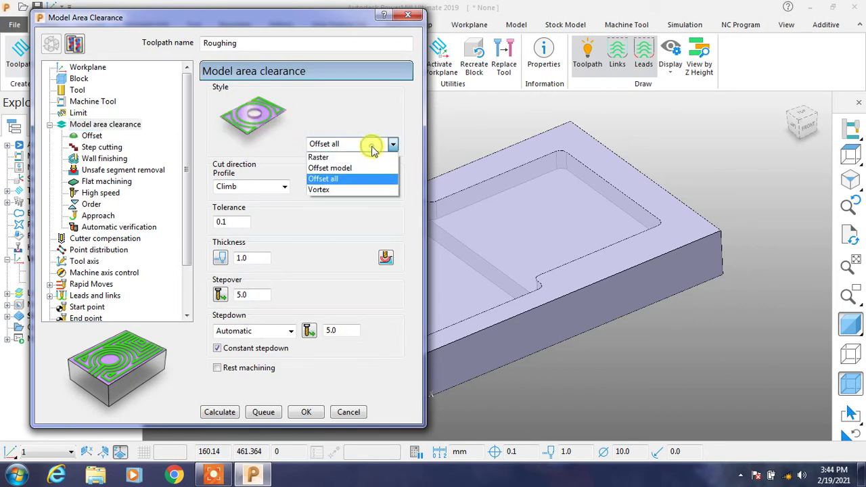
left_click(335, 157)
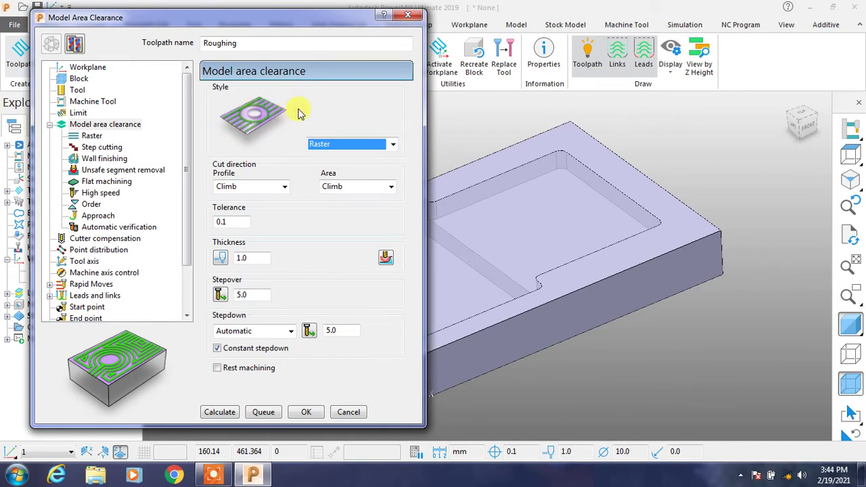
left_click(335, 145)
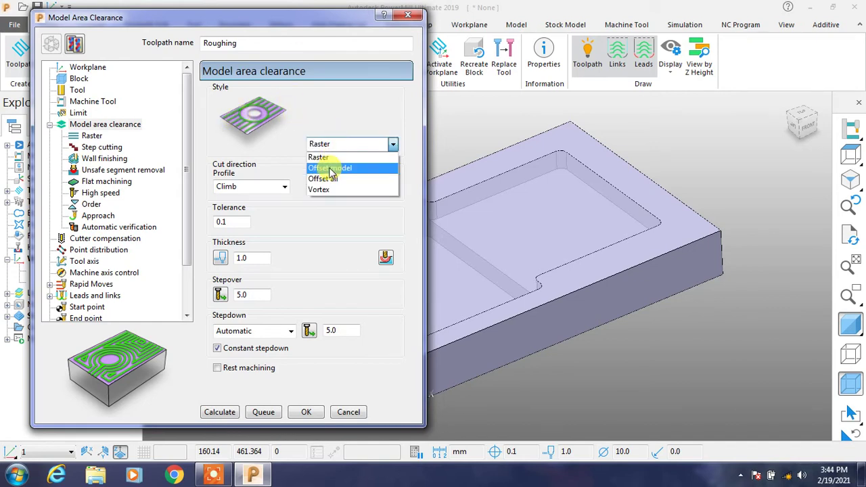
left_click(330, 168)
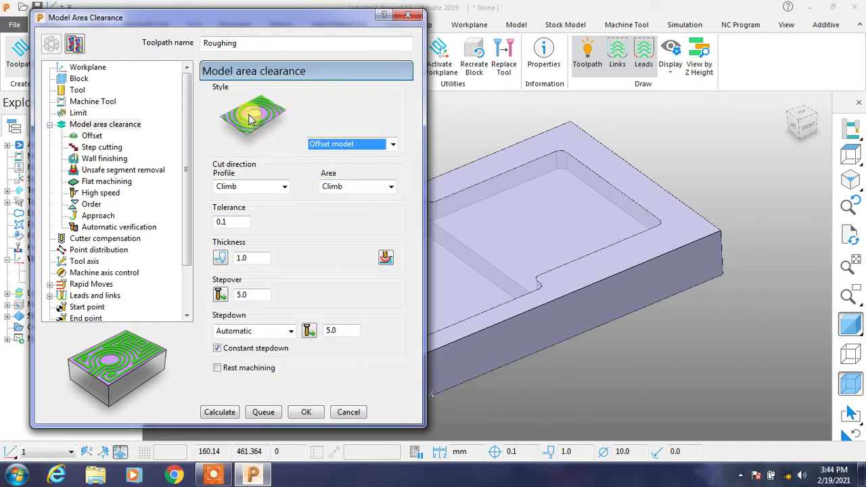
left_click(325, 146)
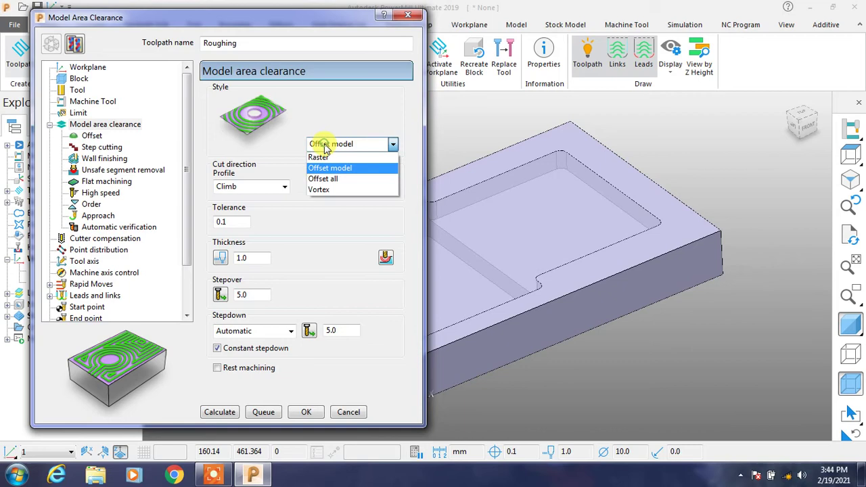
left_click(323, 178)
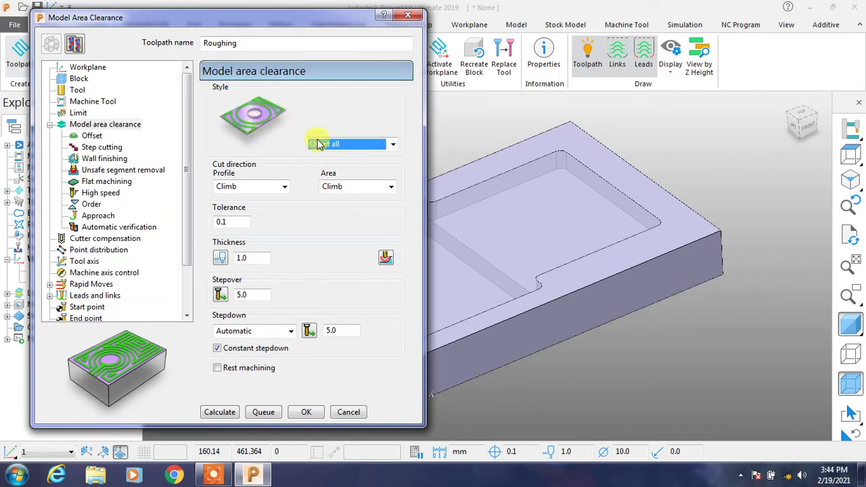
left_click(318, 143)
left_click(325, 188)
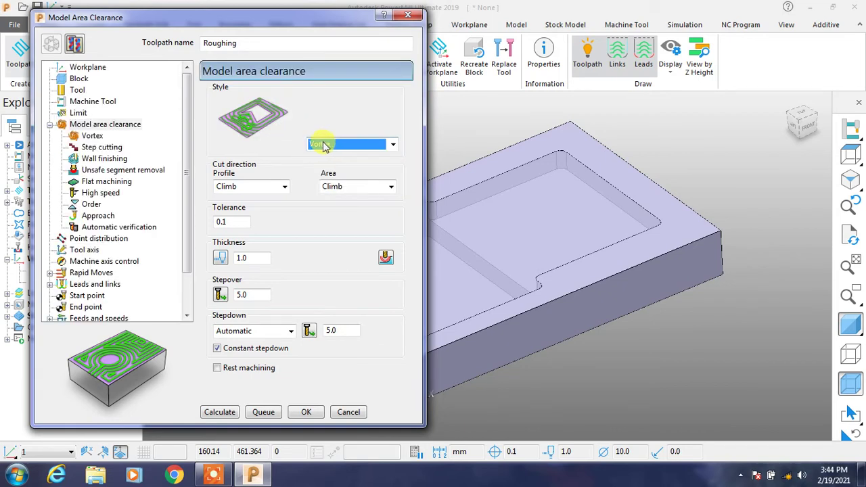
Settle on the Offset model clearing style and recheck the tool settings.
left_click(313, 143)
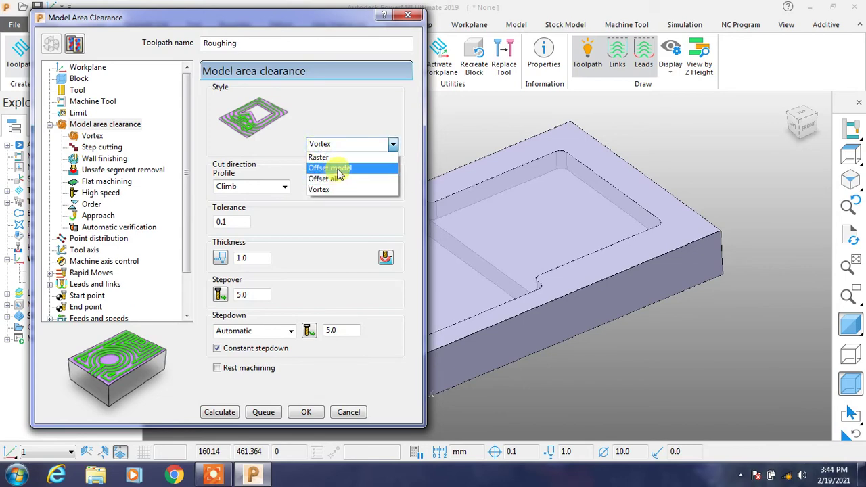
left_click(331, 168)
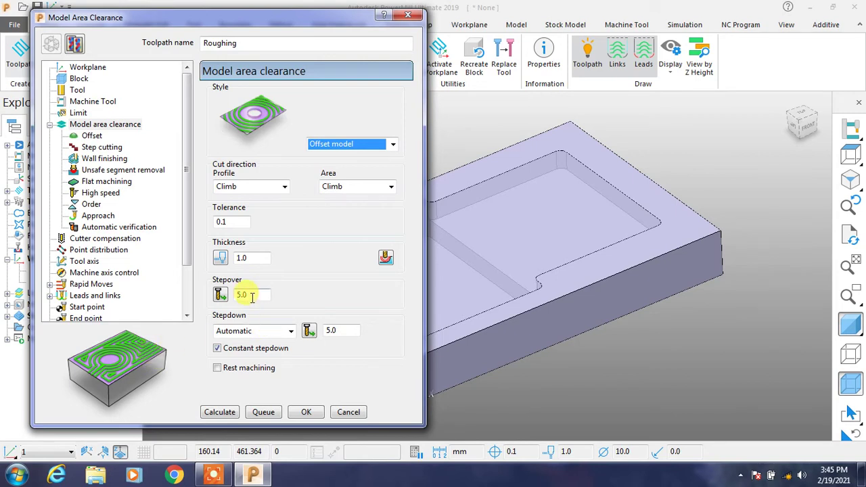
left_click(78, 90)
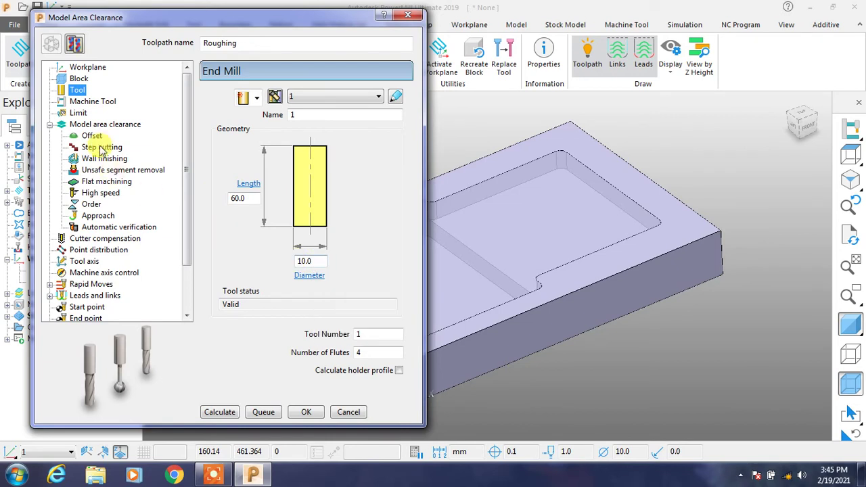
left_click(85, 125)
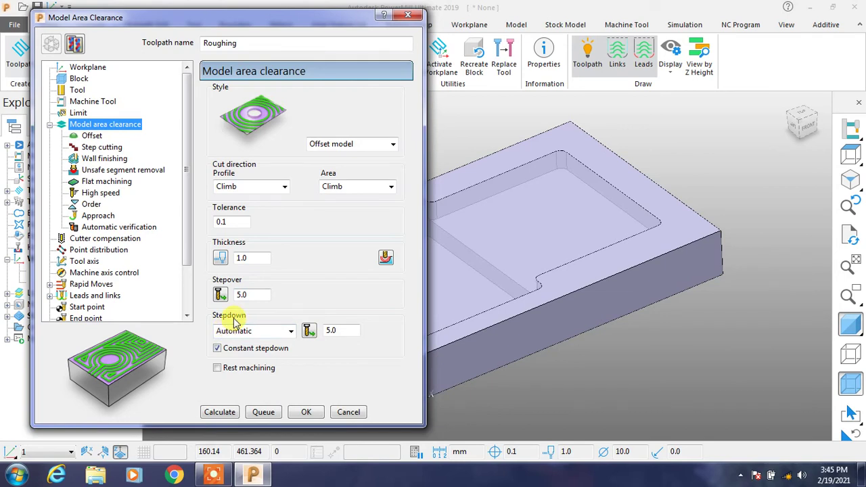
Change the Roughing stepdown from automatic 5.0 to a manual 1.0.
double_click(345, 331)
type("1")
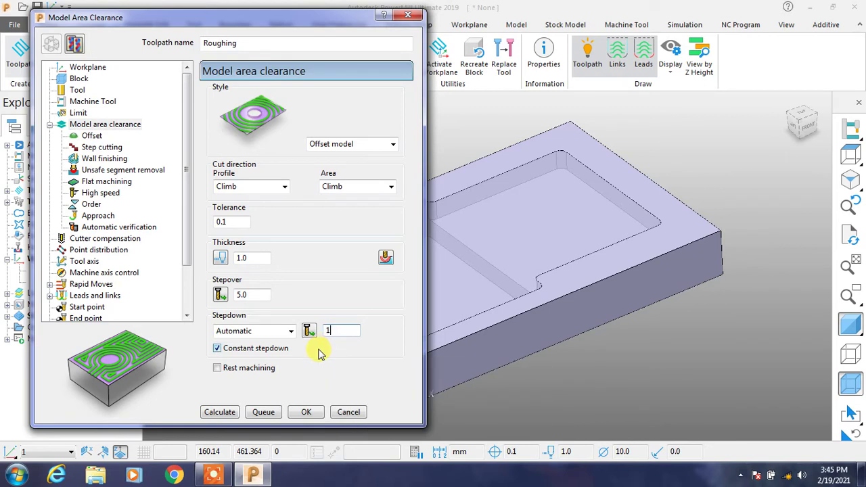
double_click(338, 330)
double_click(338, 330)
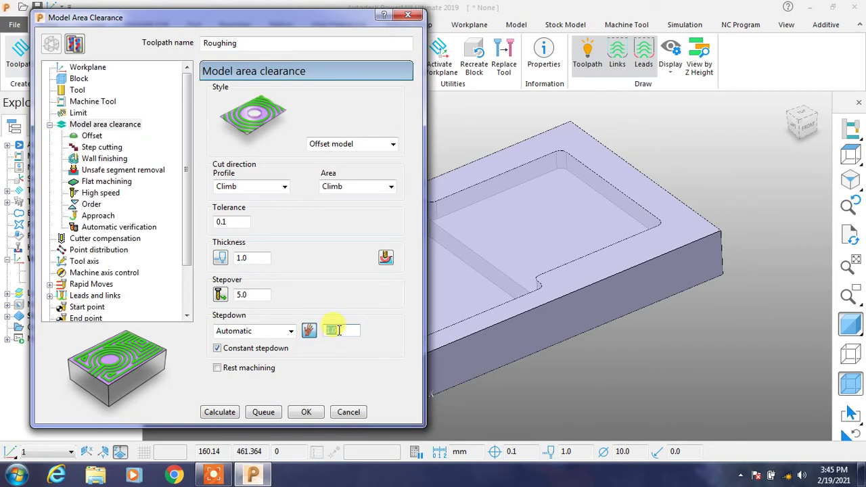
left_click(308, 330)
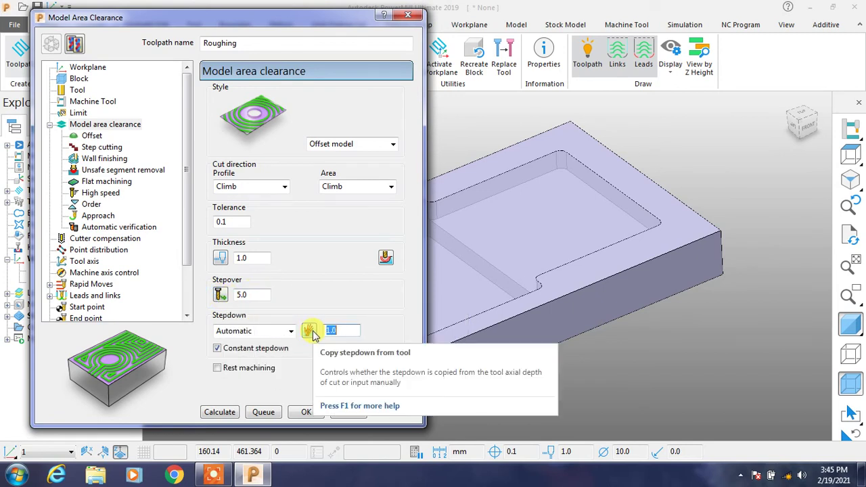
left_click(312, 332)
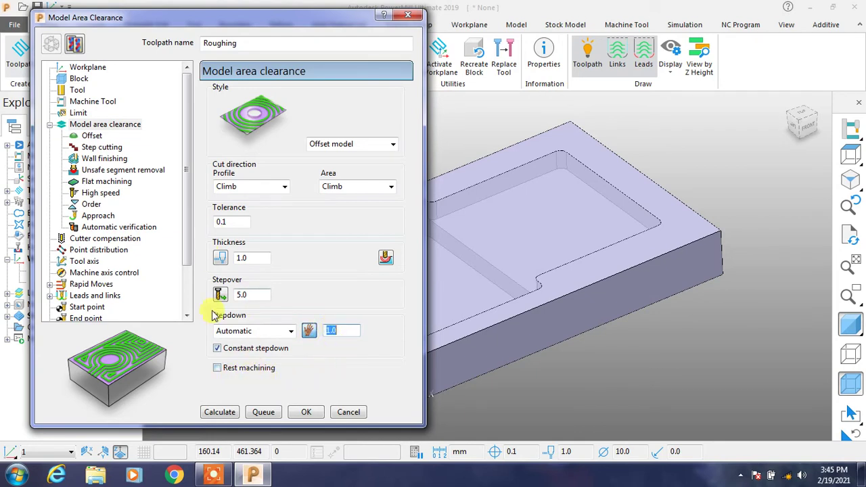
left_click(92, 138)
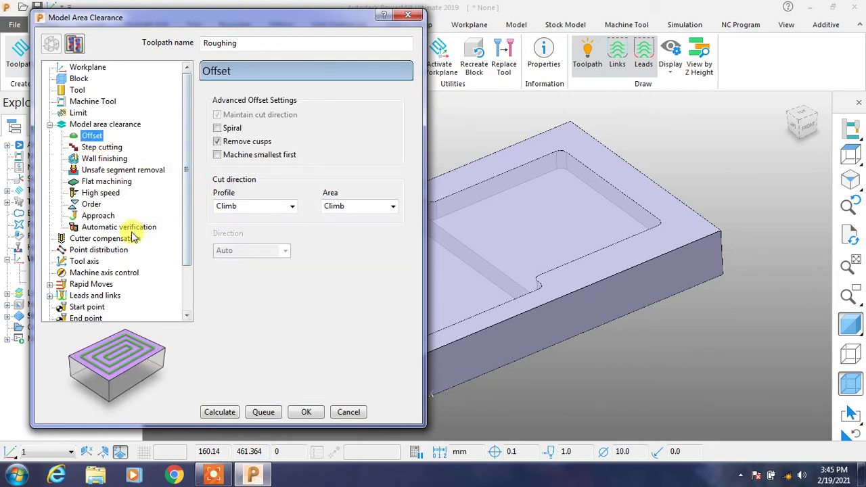
Calculate the Roughing toolpath, dismiss the plunge warning, and close its settings.
left_click(89, 125)
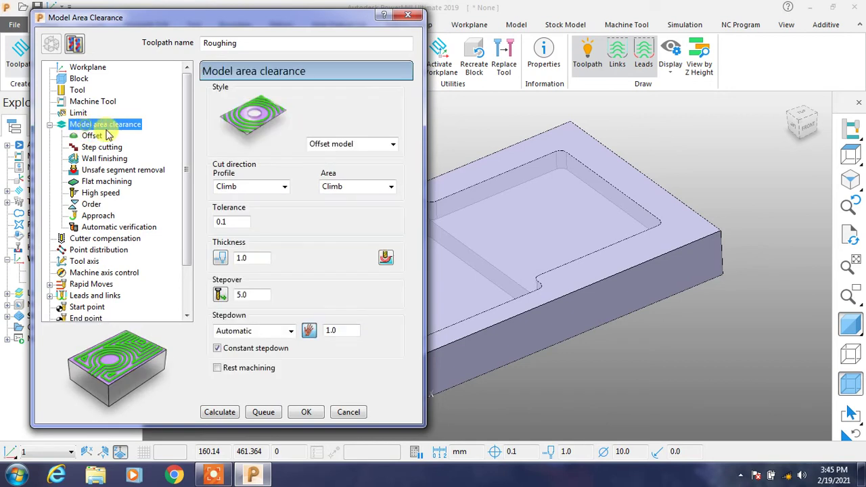
left_click(219, 412)
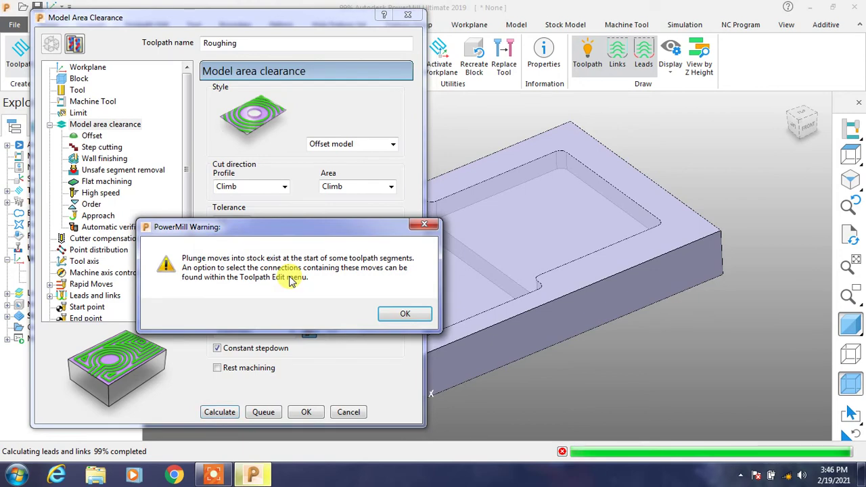
left_click(389, 313)
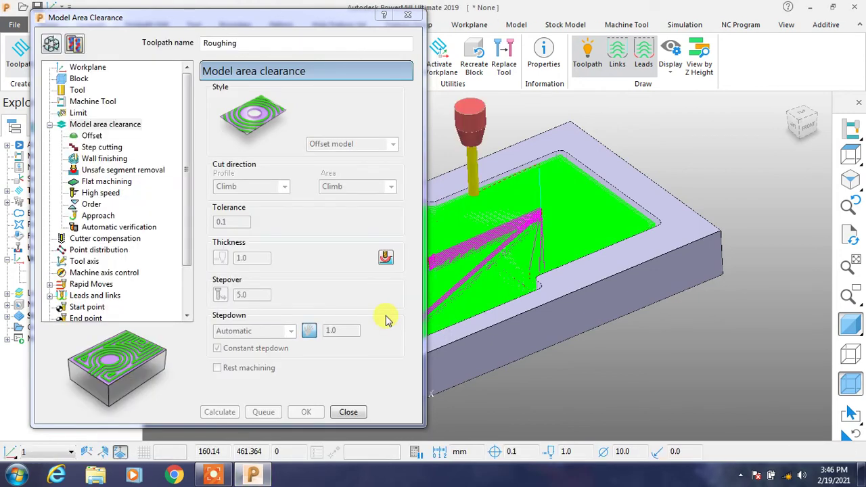
left_click(347, 416)
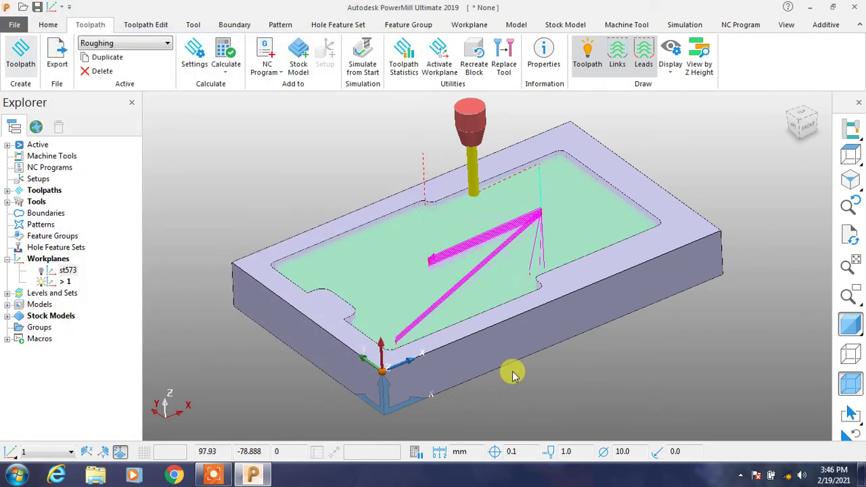
mouse_move(512, 375)
middle_mouse_down()
mouse_move(406, 382)
mouse_move(445, 391)
mouse_move(496, 364)
mouse_move(499, 379)
middle_mouse_up()
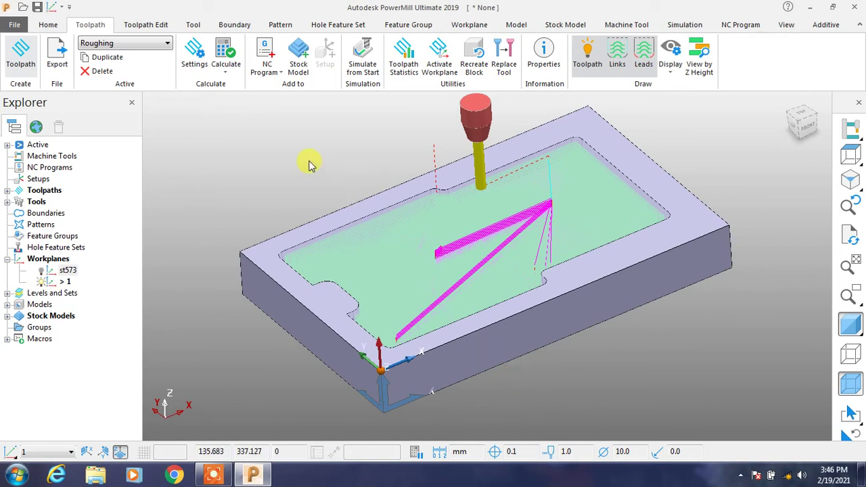
Simulate the Roughing toolpath with Control Speed set to As fast as possible.
left_click(681, 26)
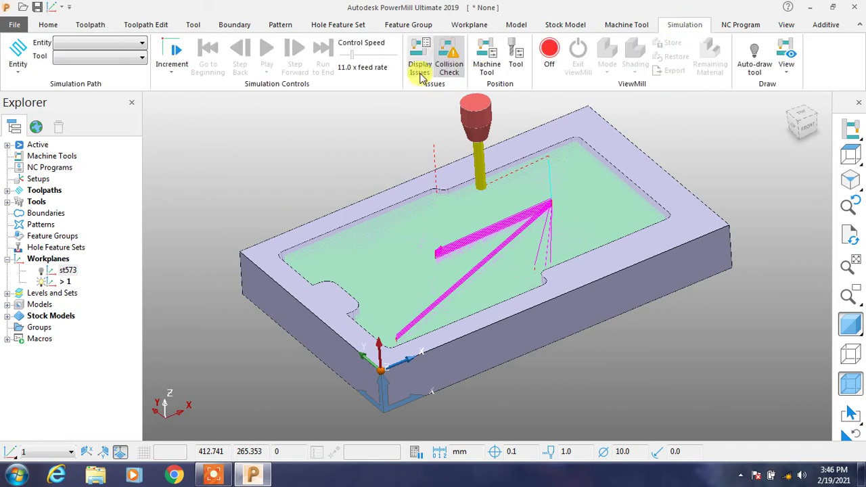
left_click(107, 44)
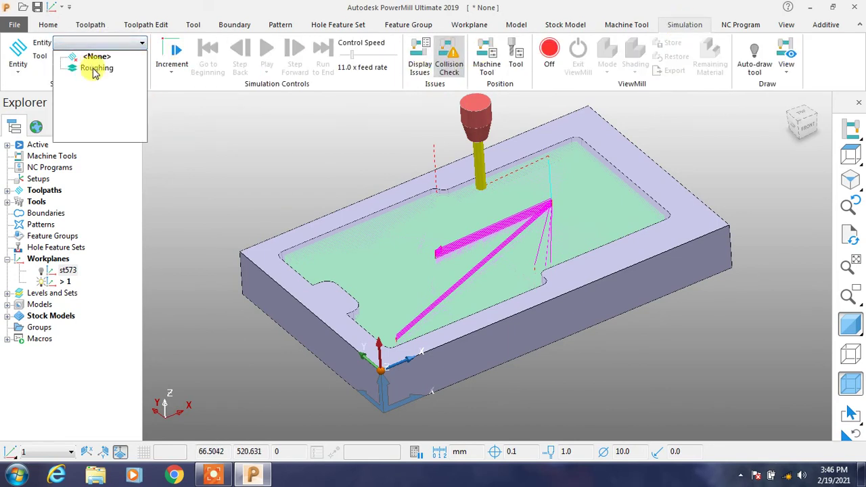
left_click(107, 68)
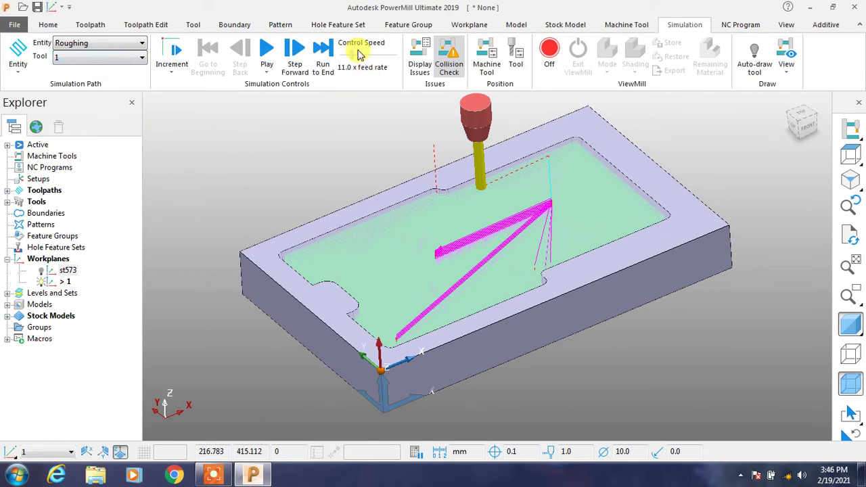
left_click(267, 49)
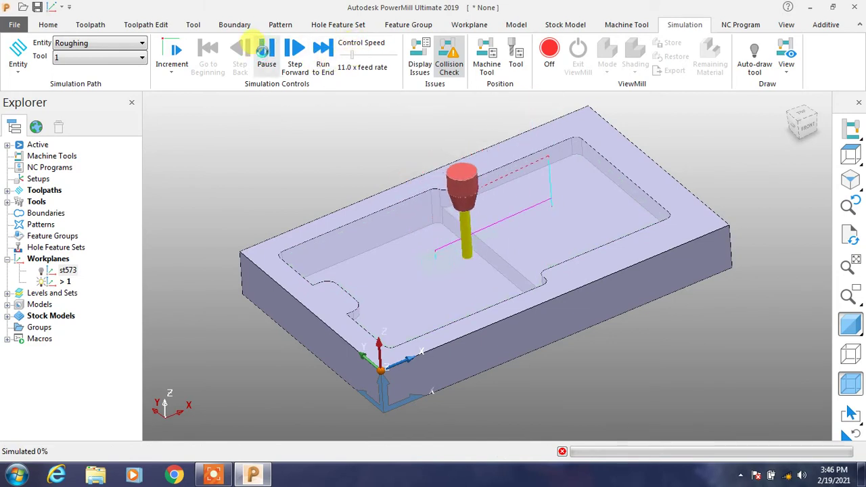
left_click_drag(350, 56, 391, 64)
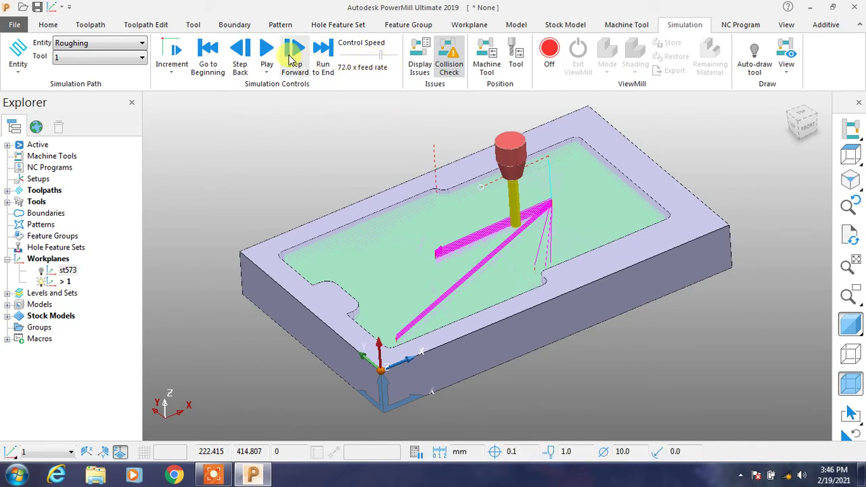
left_click(267, 50)
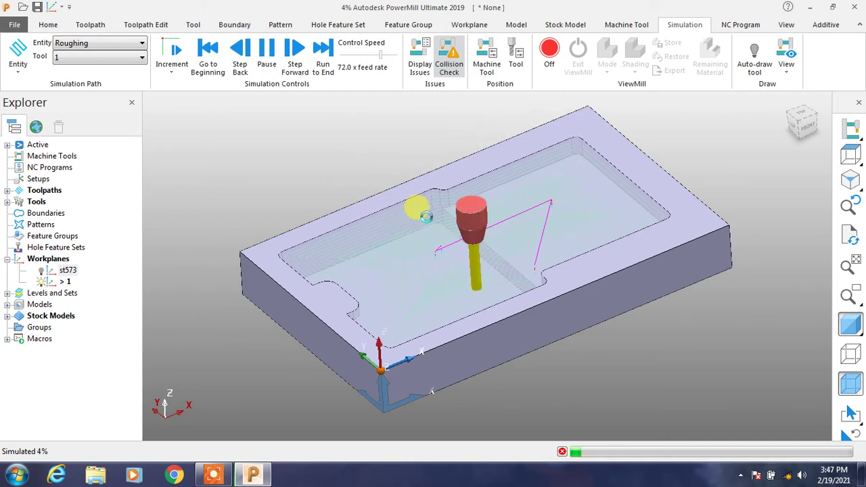
left_click(266, 49)
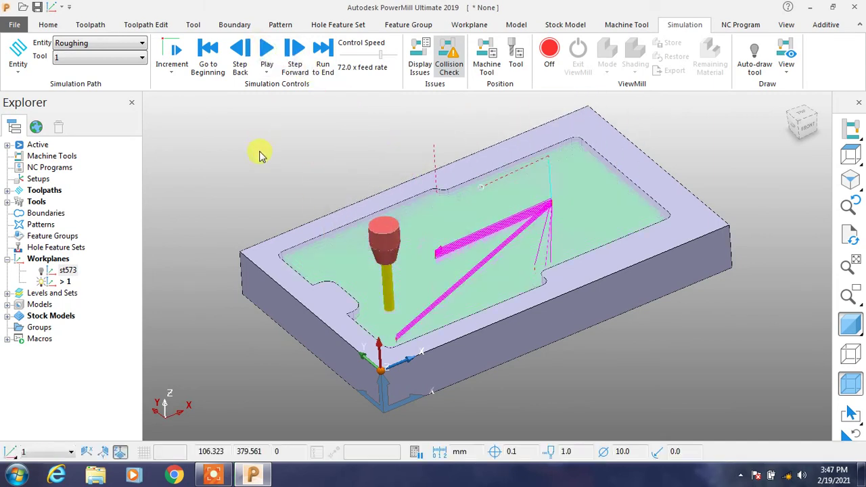
left_click_drag(381, 54, 404, 60)
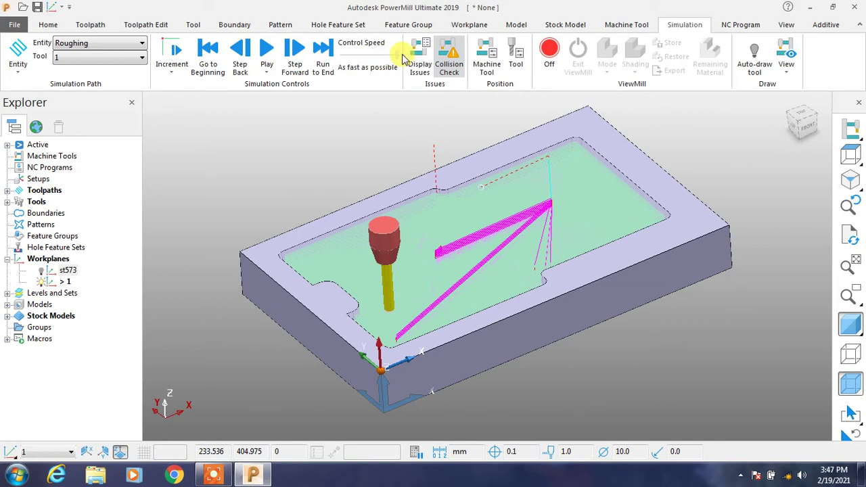
left_click(267, 61)
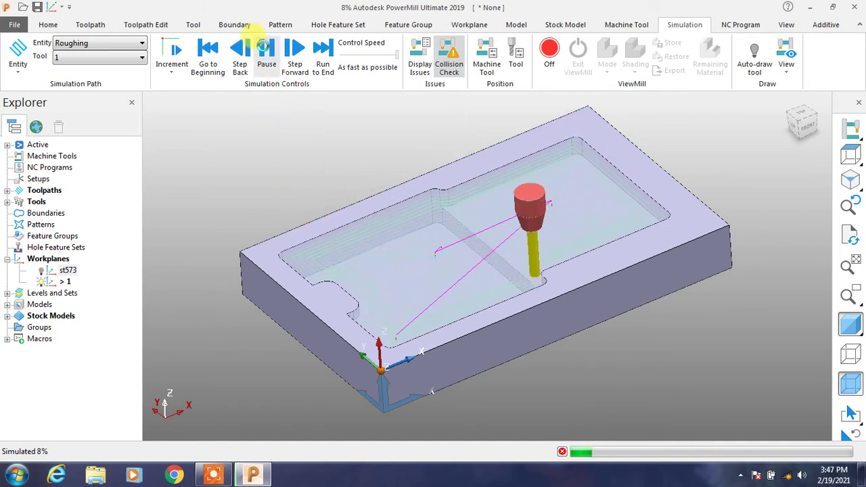
Pause the Roughing toolpath simulation.
left_click(265, 48)
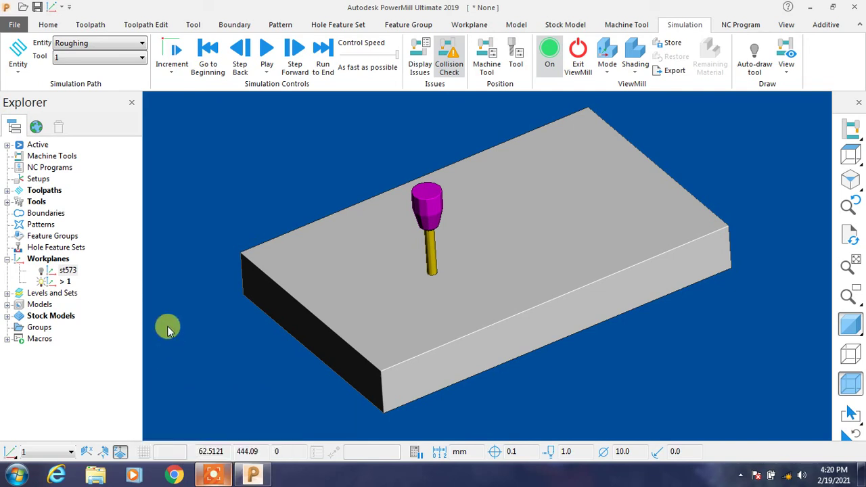
left_click(213, 478)
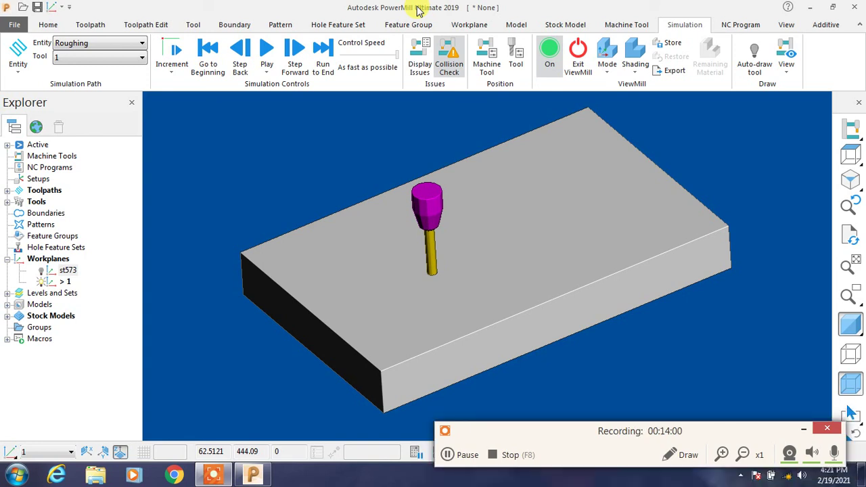
left_click(461, 456)
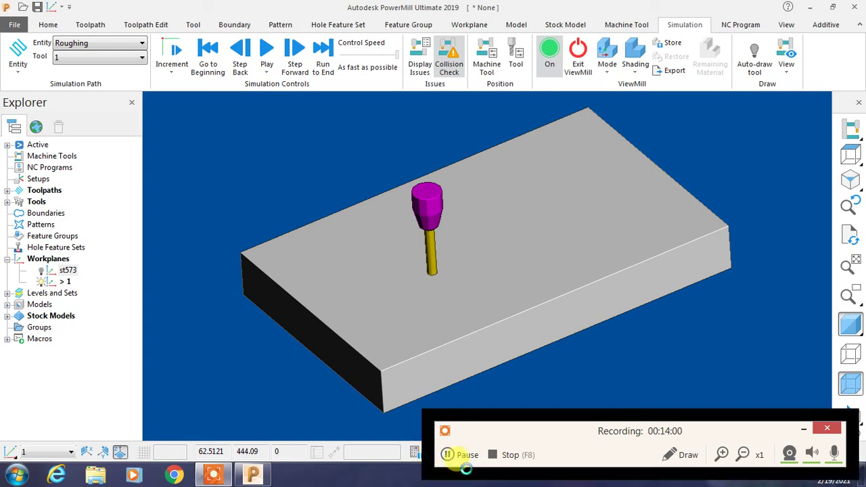